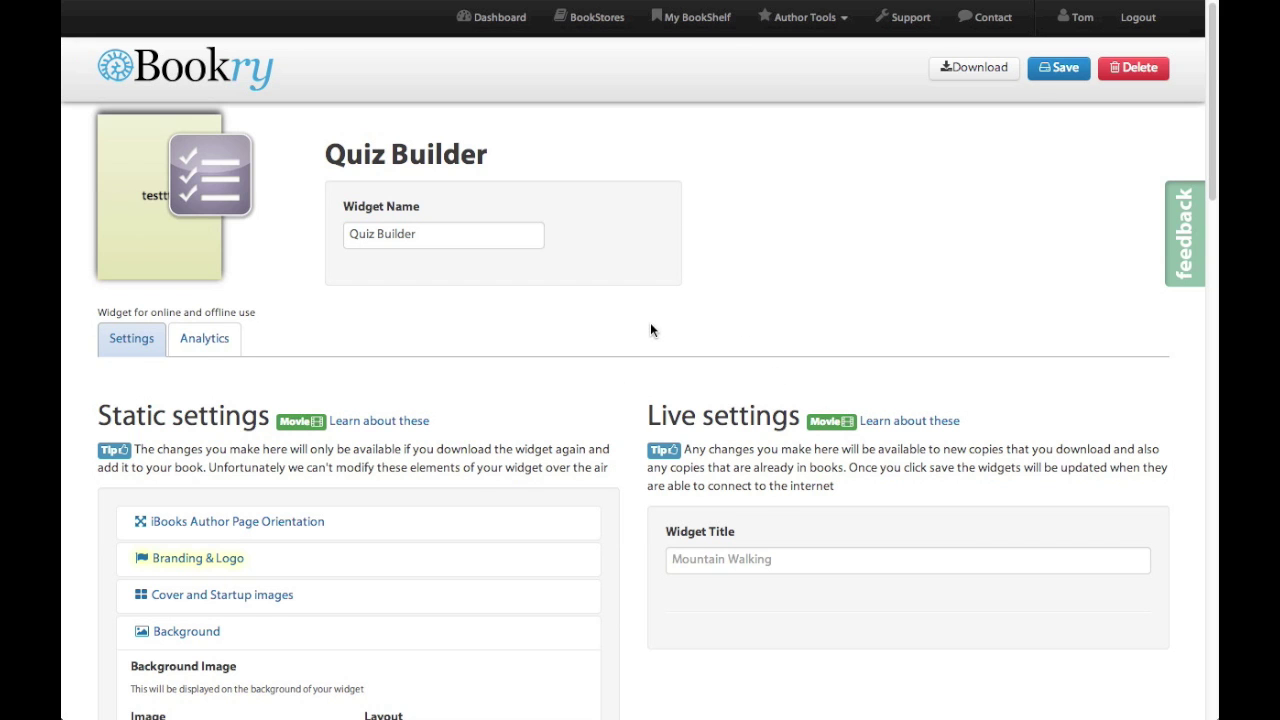
Step: Add a Blank page as the quiz's first question and open it for editing
{"action": "scroll", "coordinate": [650, 330], "scroll_direction": "down", "scroll_amount": 15}
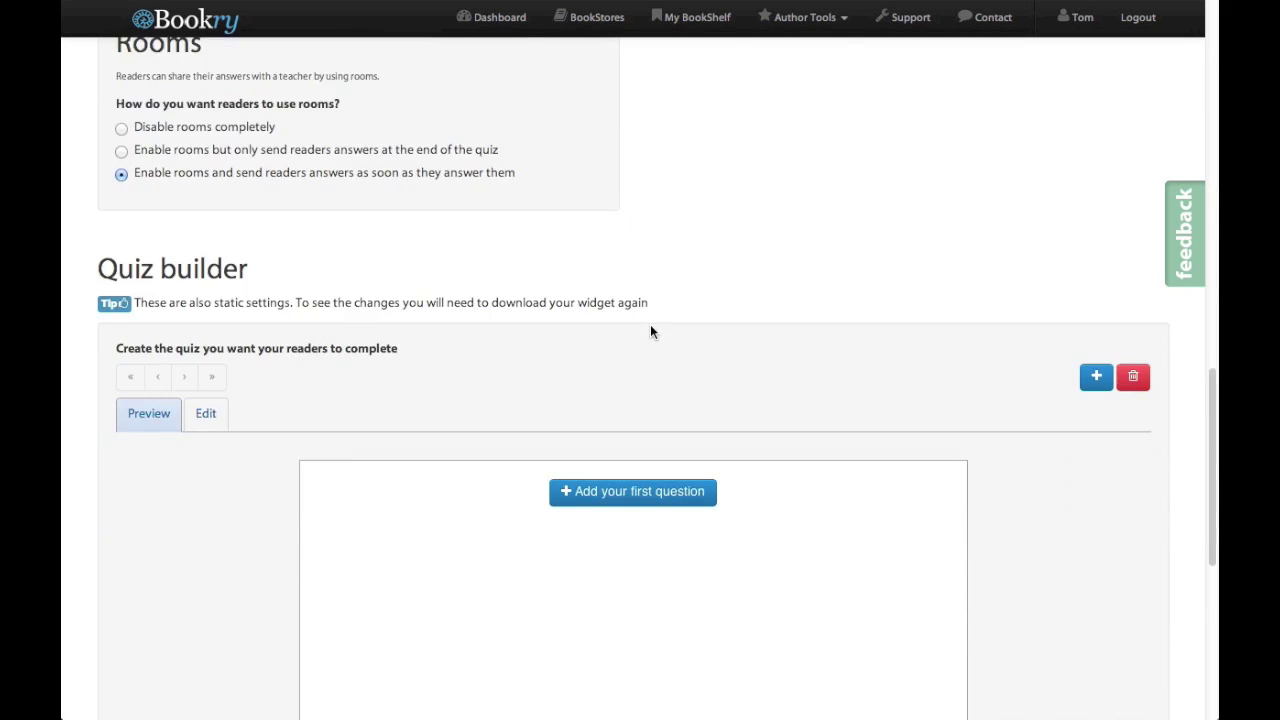
{"action": "scroll", "coordinate": [650, 330], "scroll_direction": "down", "scroll_amount": 2}
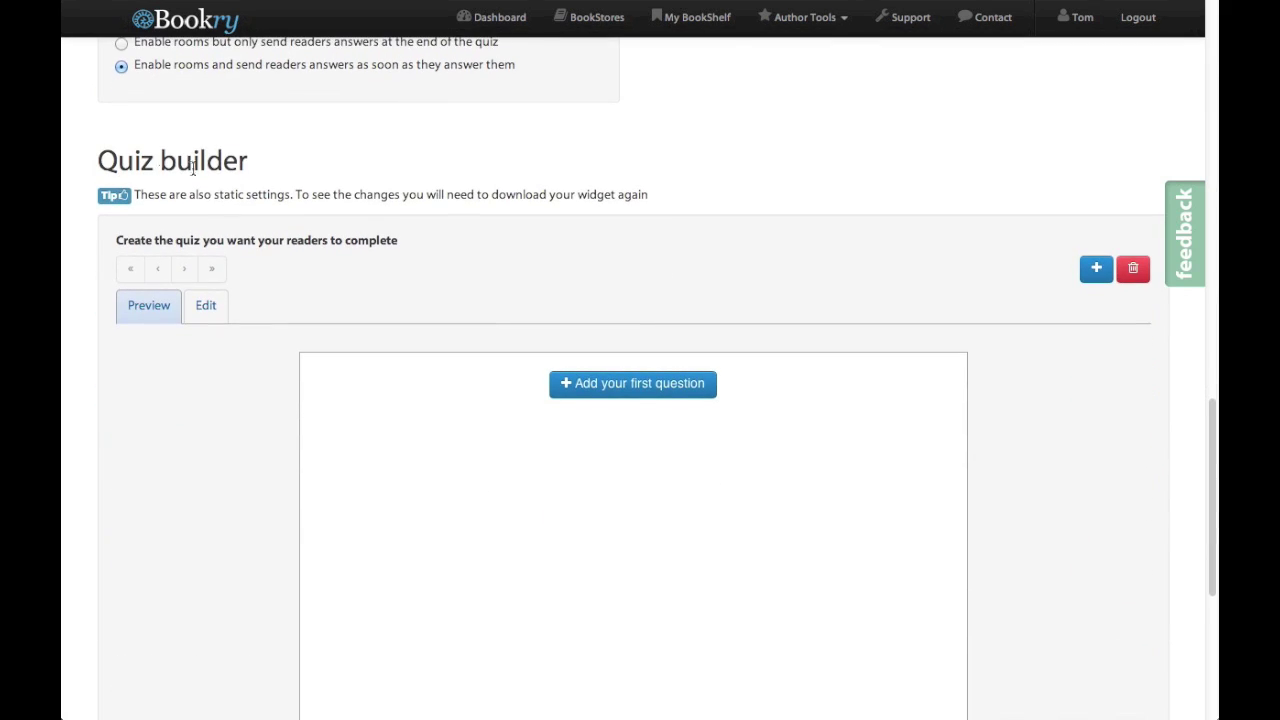
{"action": "scroll", "coordinate": [421, 278], "scroll_direction": "down", "scroll_amount": 1}
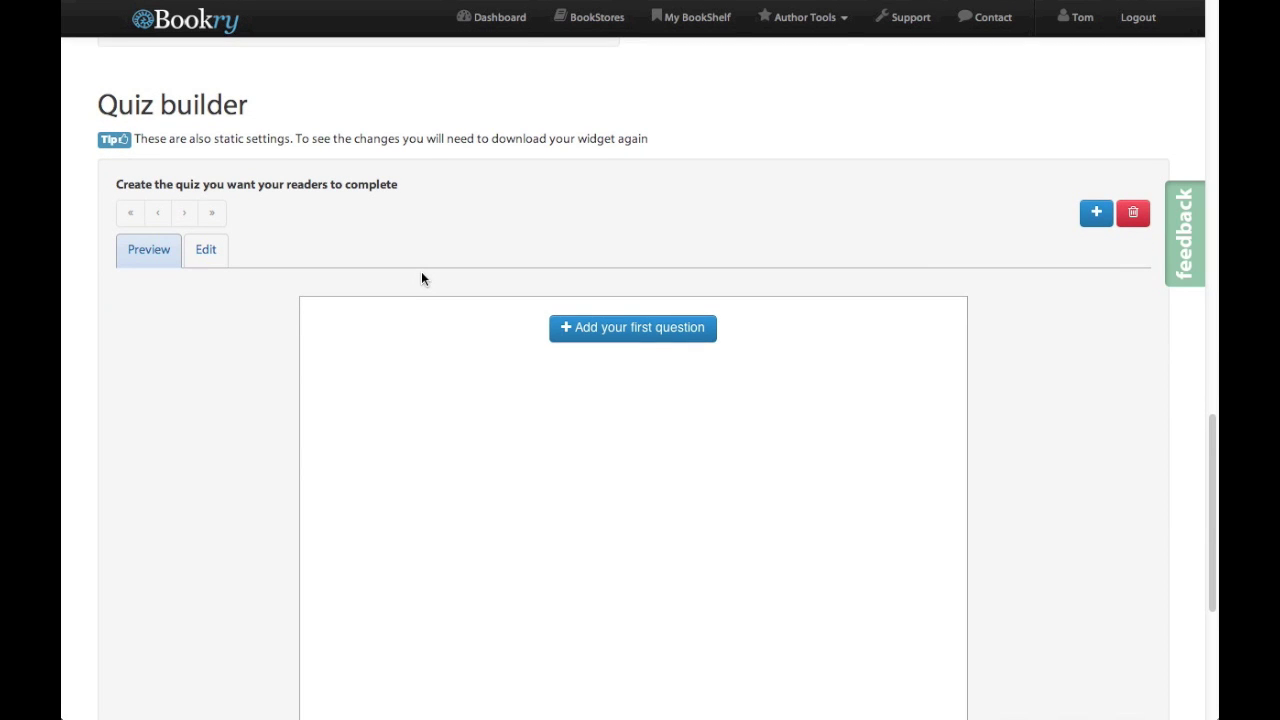
{"action": "left_click", "coordinate": [626, 338]}
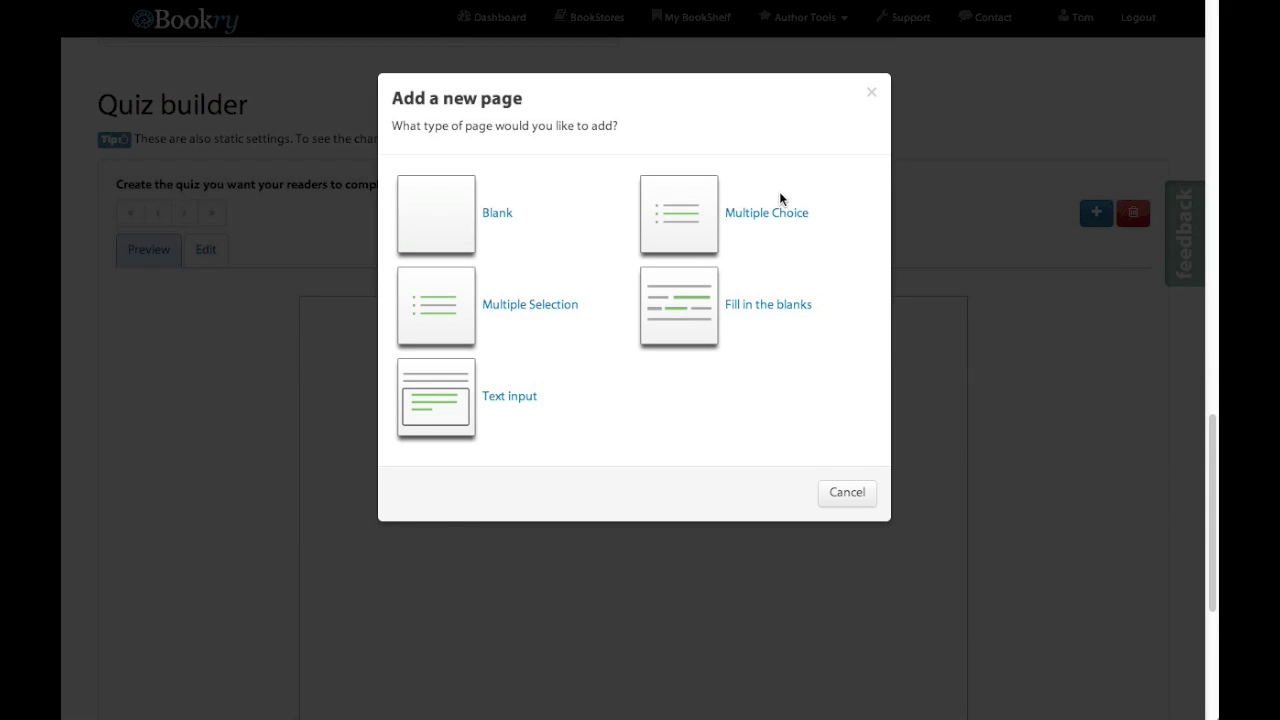
{"action": "left_click", "coordinate": [484, 213]}
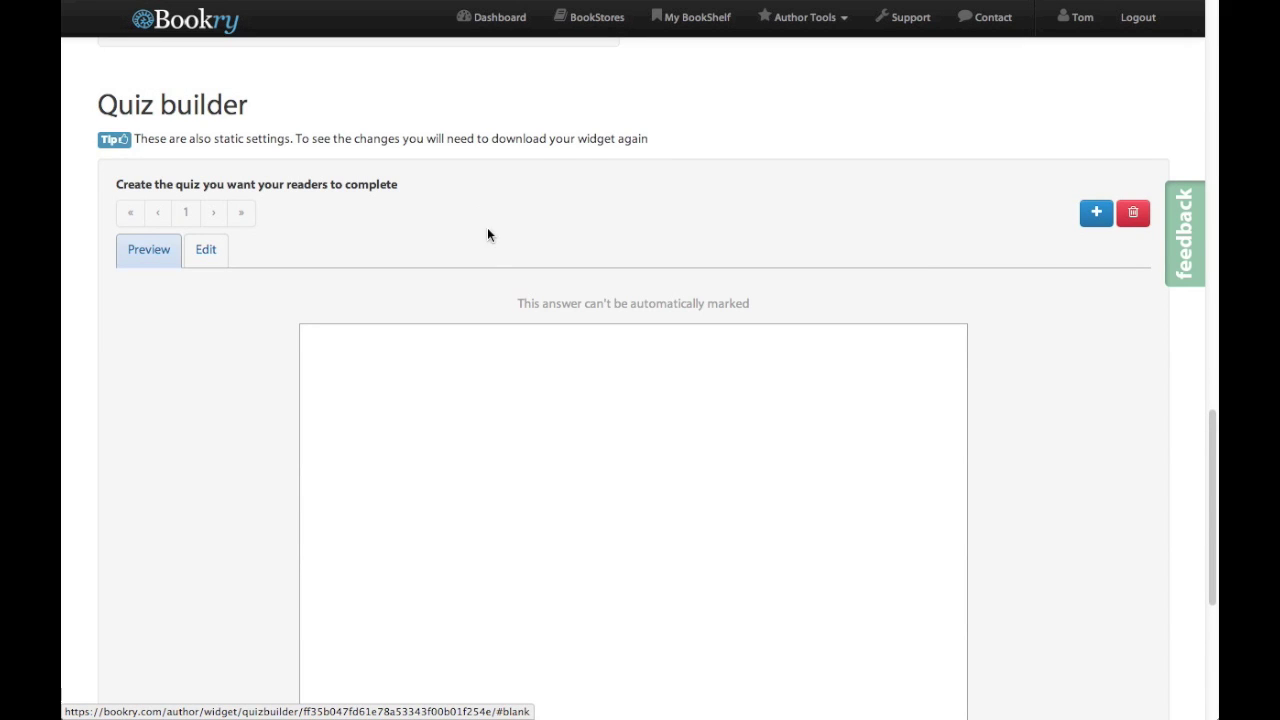
{"action": "scroll", "coordinate": [485, 250], "scroll_direction": "down", "scroll_amount": 2}
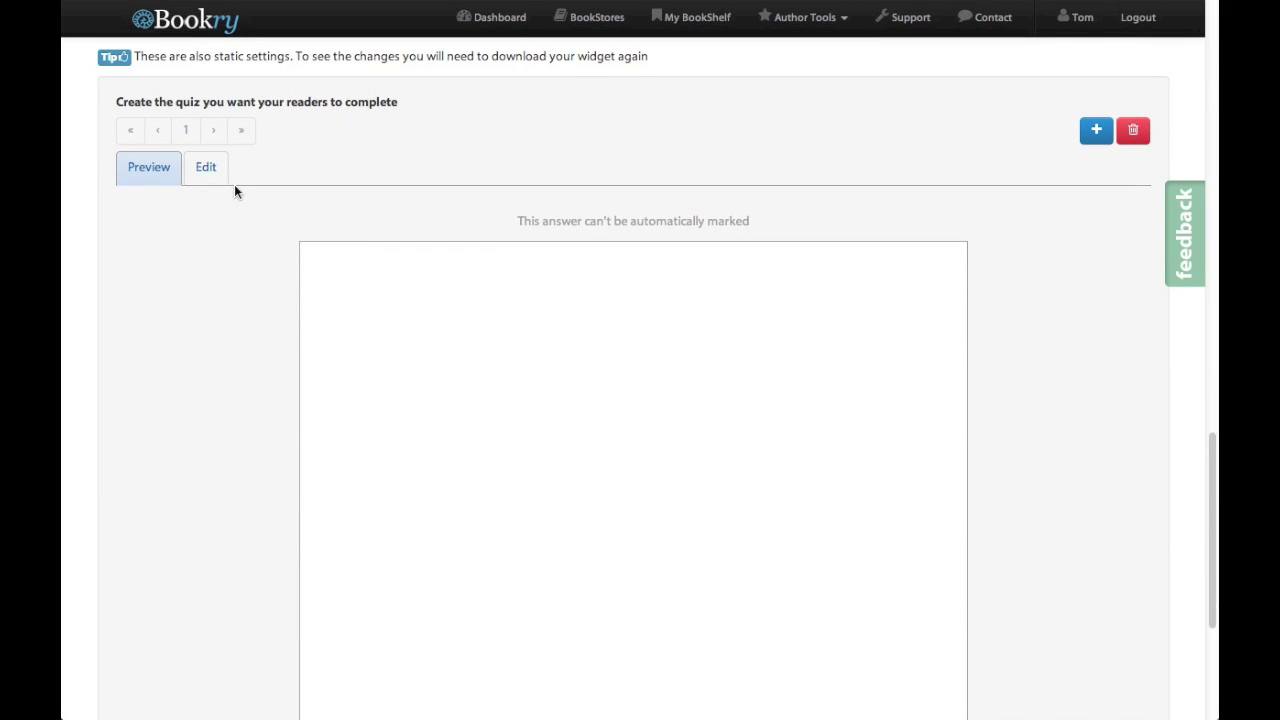
{"action": "left_click", "coordinate": [223, 174]}
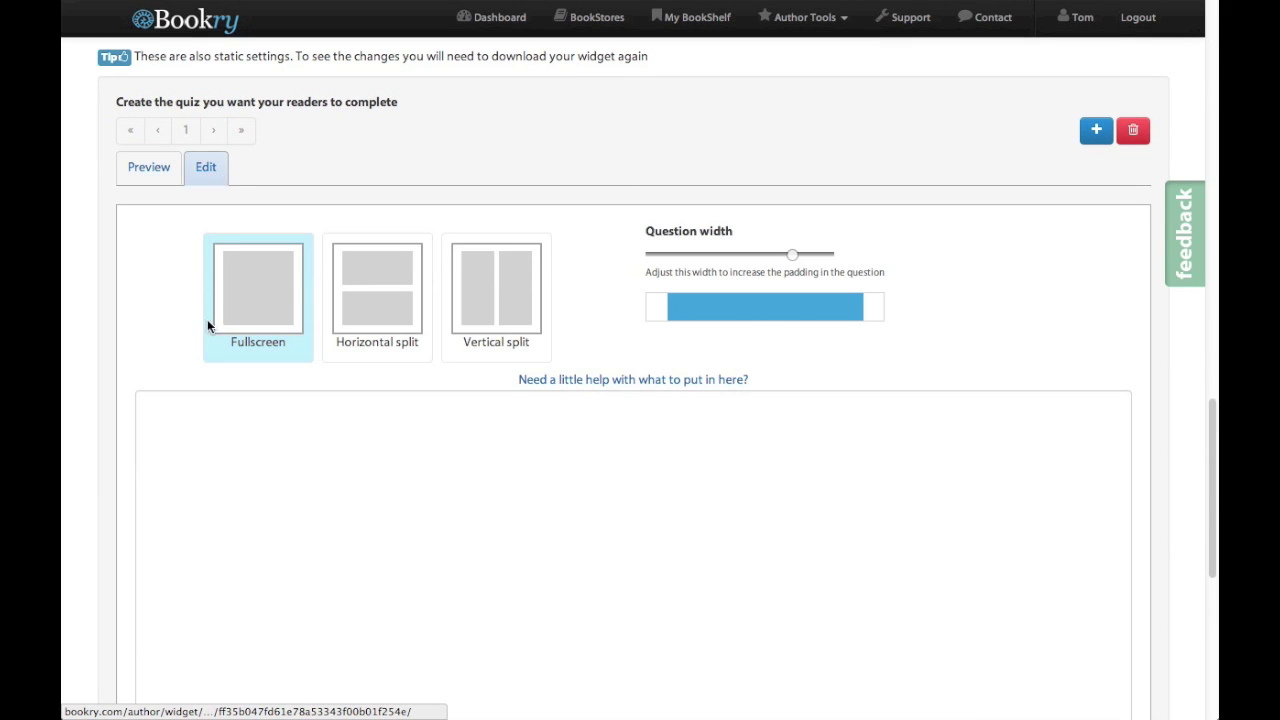
Step: View the Bookry Markdown help topics for the question text, and close the help
{"action": "left_click", "coordinate": [206, 452]}
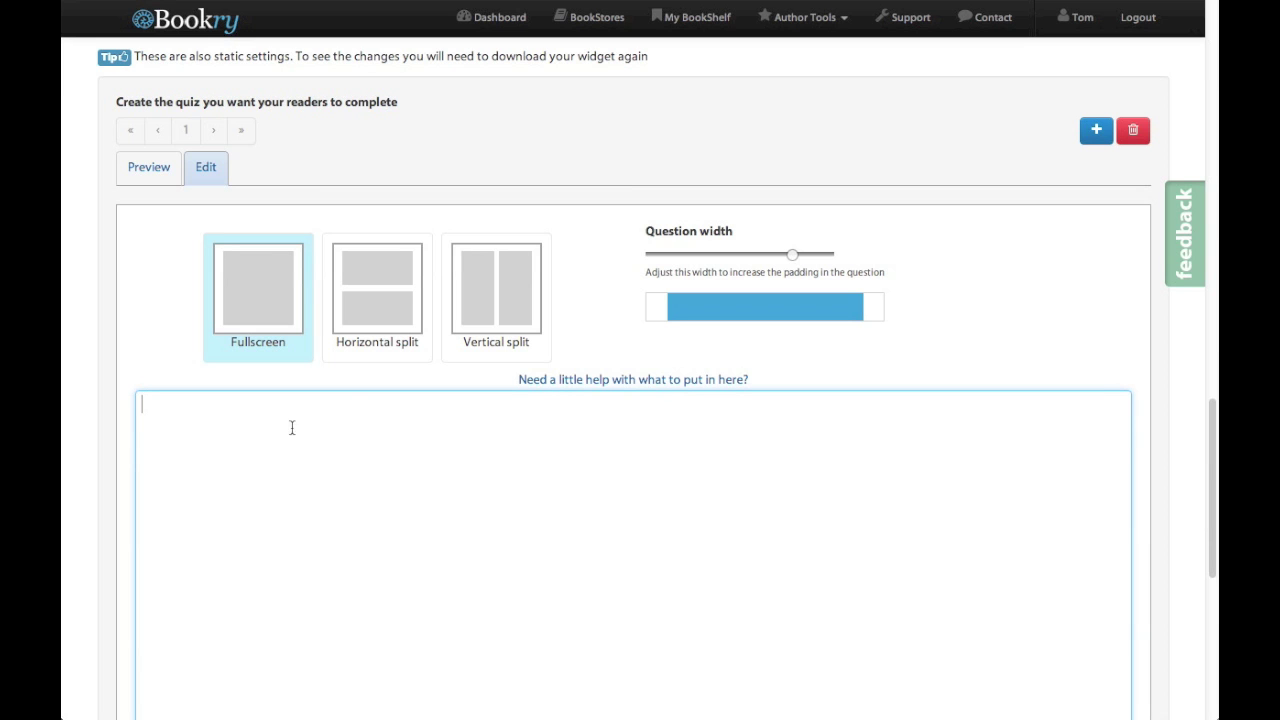
{"action": "left_click", "coordinate": [578, 381]}
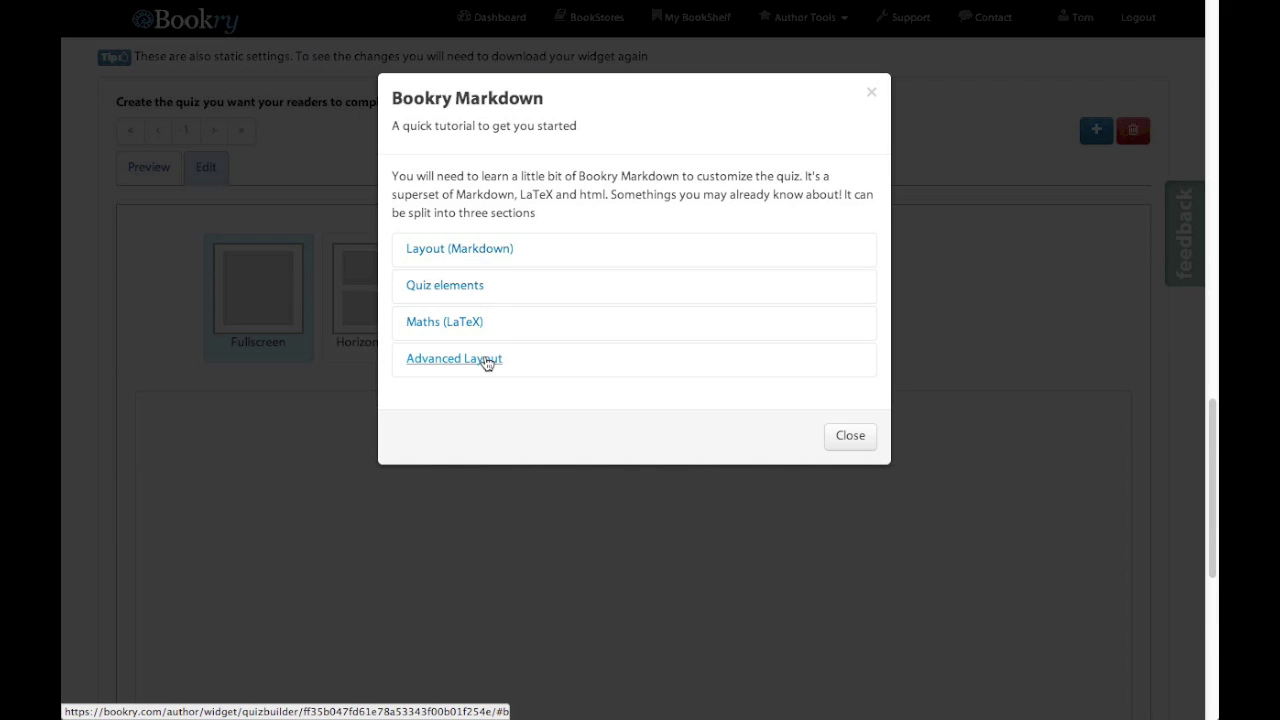
{"action": "left_click", "coordinate": [830, 448]}
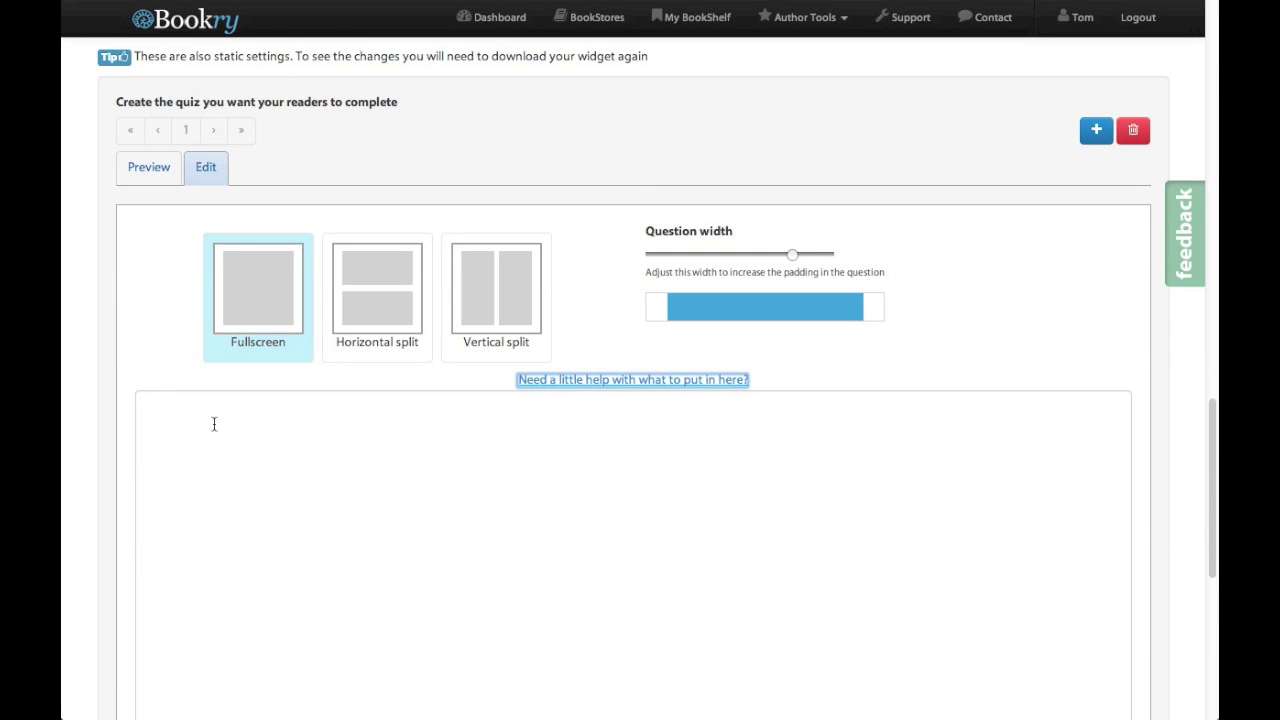
Step: Enter the heading "# Bookry Quiz" and, on the line below, the person's first name followed by "lives"; preview the page
{"action": "left_click", "coordinate": [213, 424]}
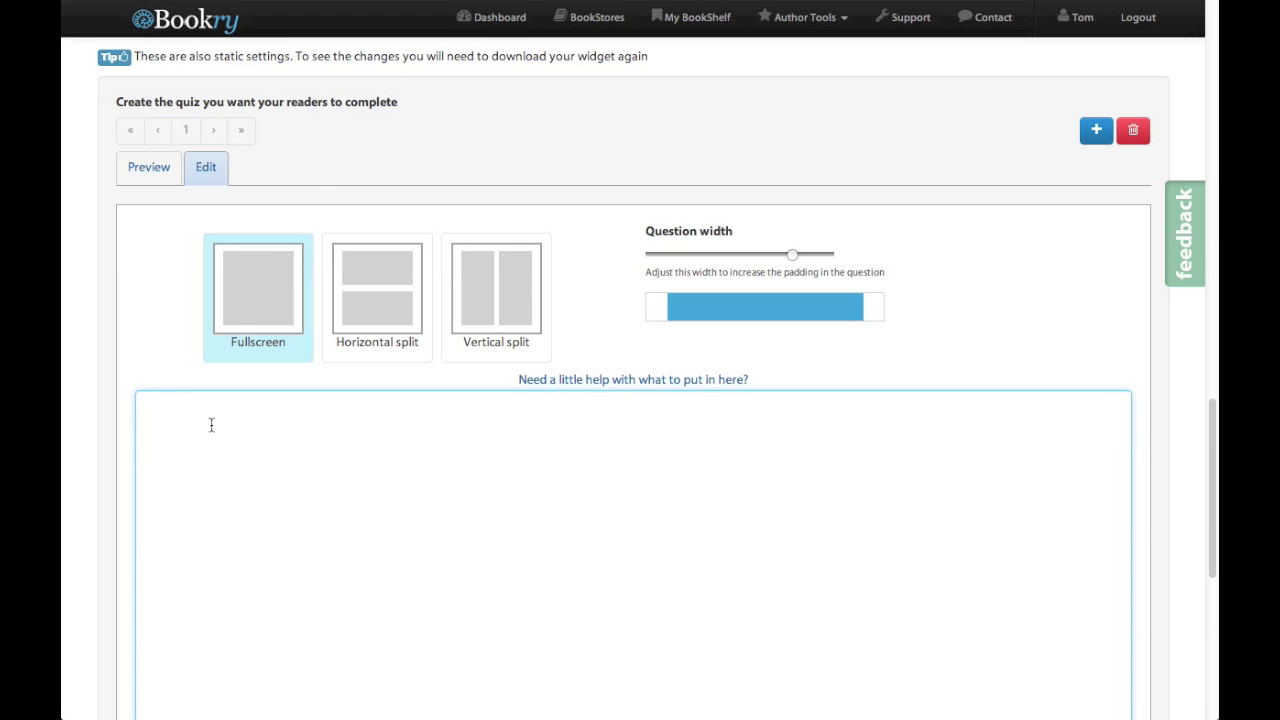
{"action": "type", "text": "# Bookry Quiz"}
{"action": "key", "text": "Return"}
{"action": "type", "text": "Tom lives"}
{"action": "left_click", "coordinate": [155, 172]}
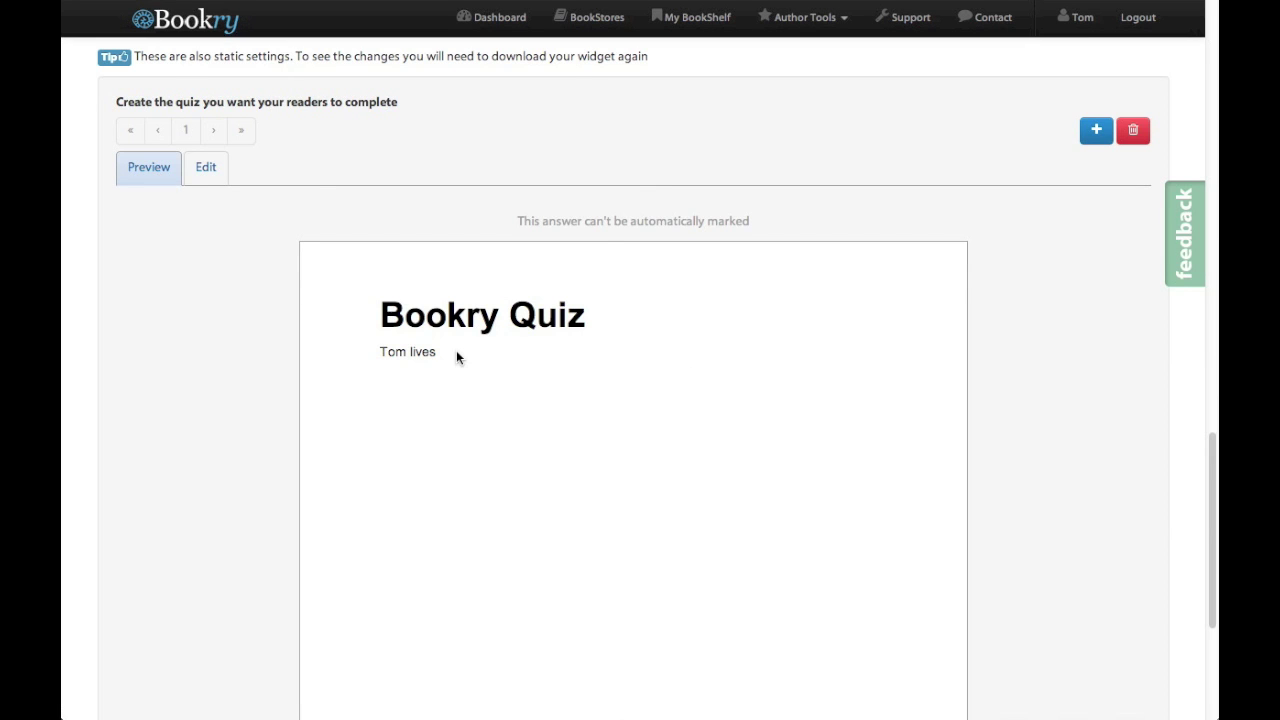
Step: Continue the sentence with "**8000 meters** from the Bookry office. Today it took him **180 seconds** to get to work."
{"action": "left_click", "coordinate": [206, 168]}
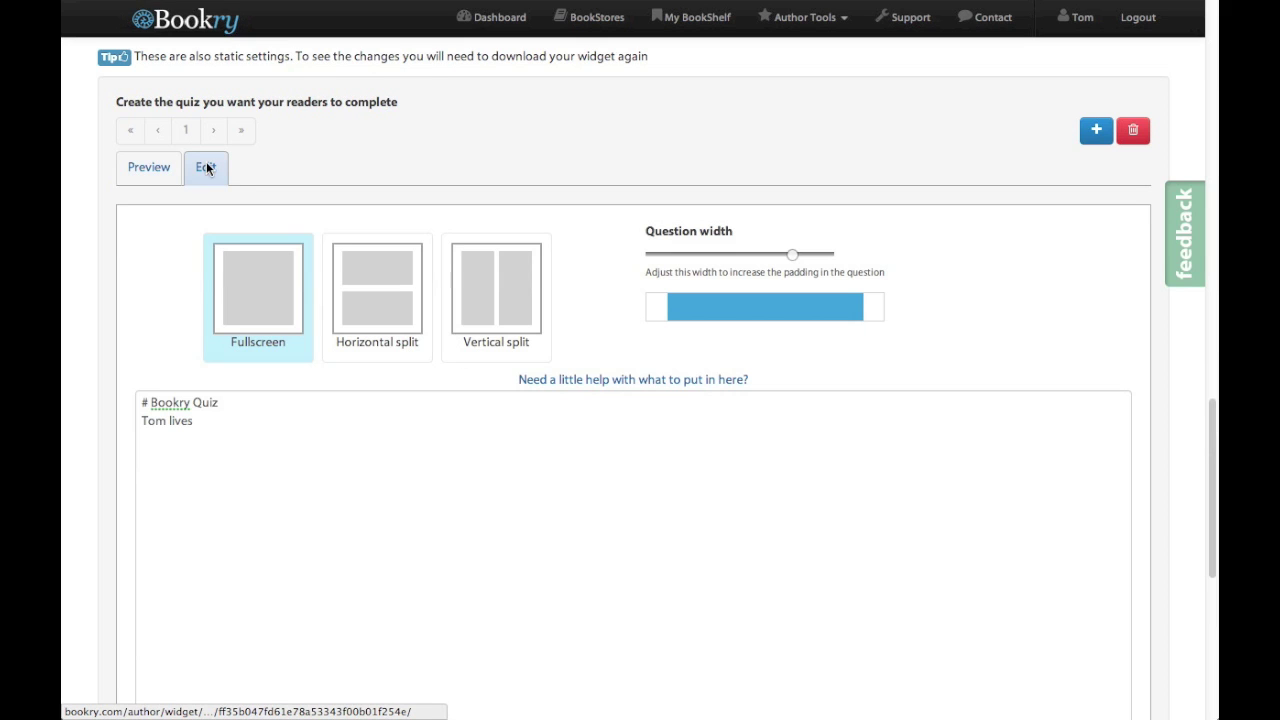
{"action": "left_click", "coordinate": [226, 422]}
{"action": "type", "text": "**"}
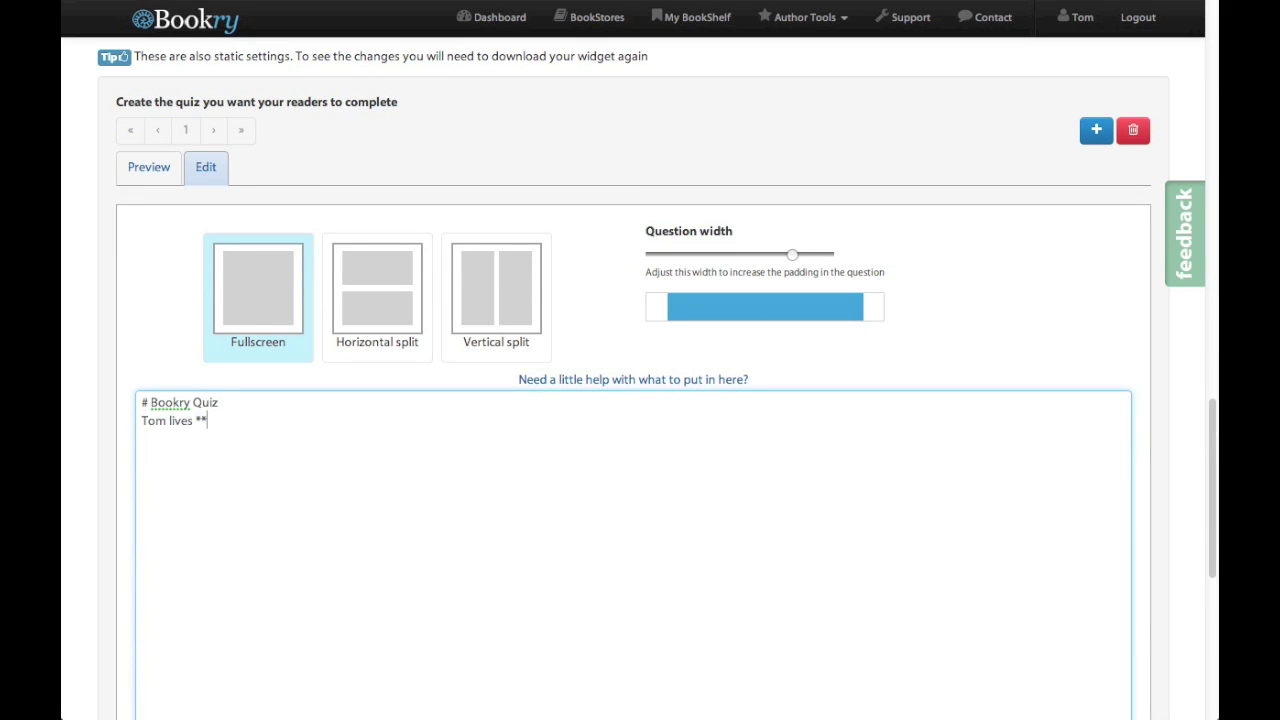
{"action": "type", "text": "8000 meters** from the Bookry of"}
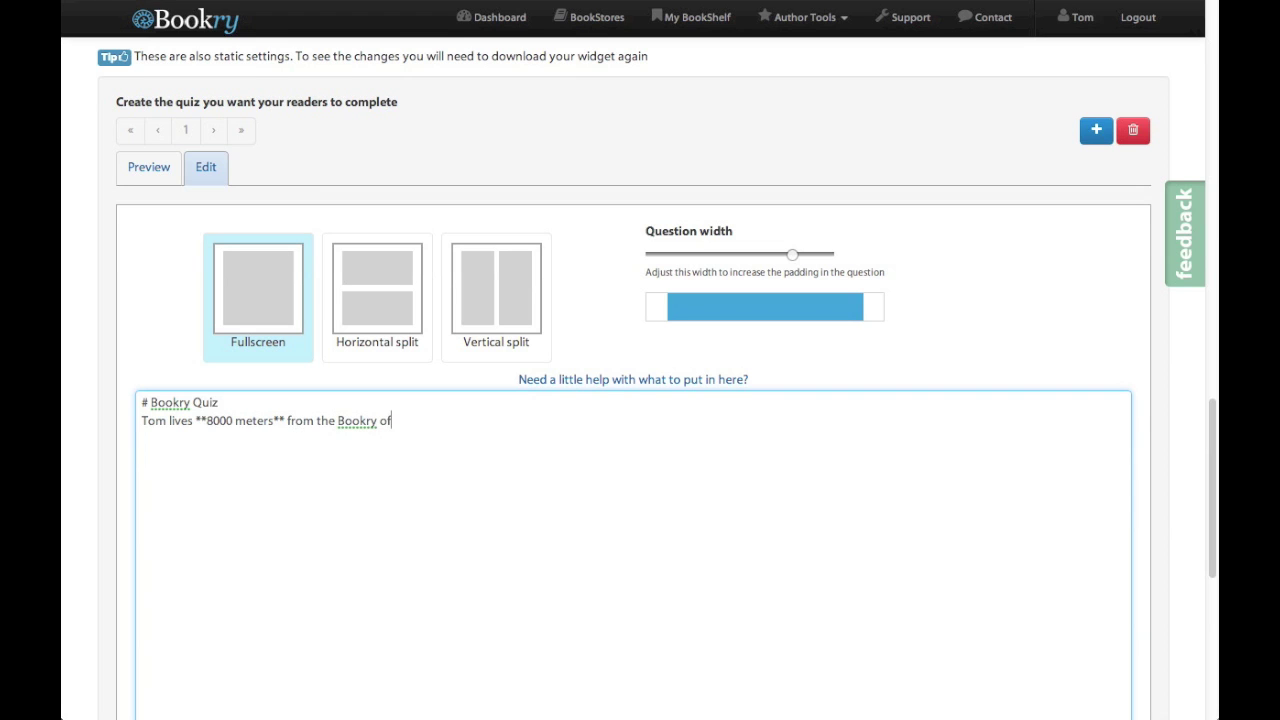
{"action": "type", "text": "fice. Today it took him"}
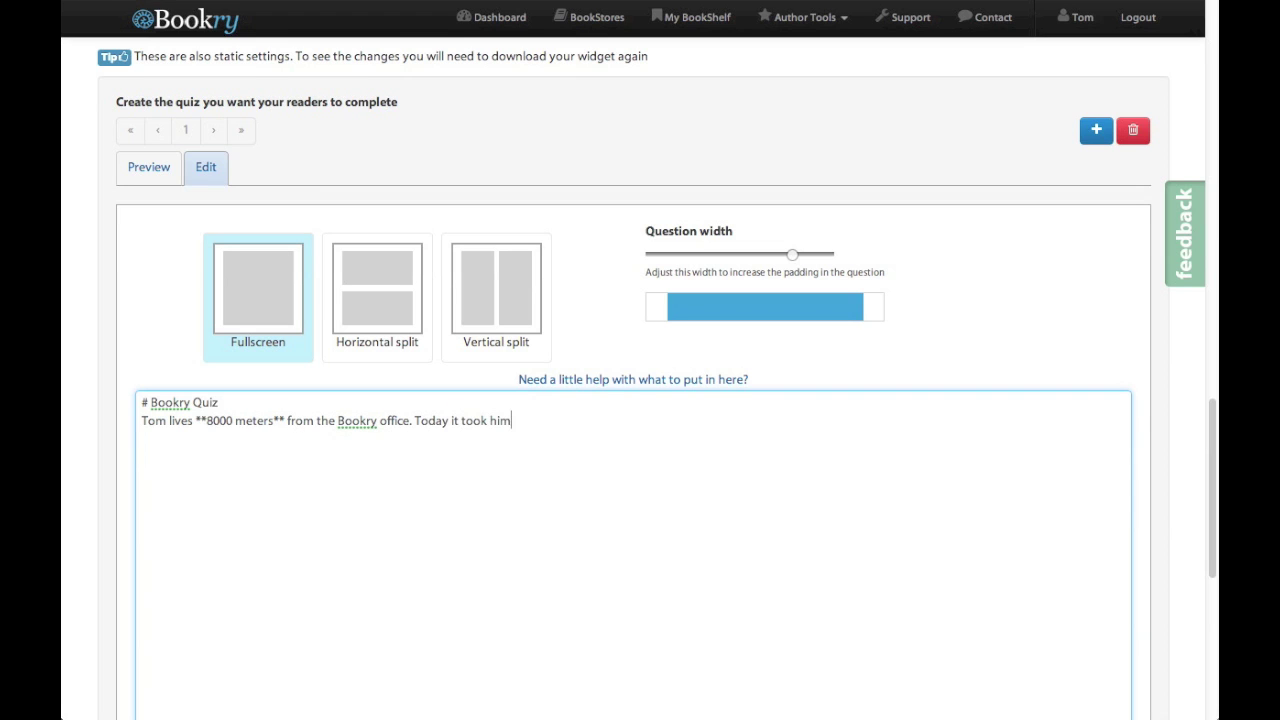
{"action": "type", "text": " **180 seconds** to get to work."}
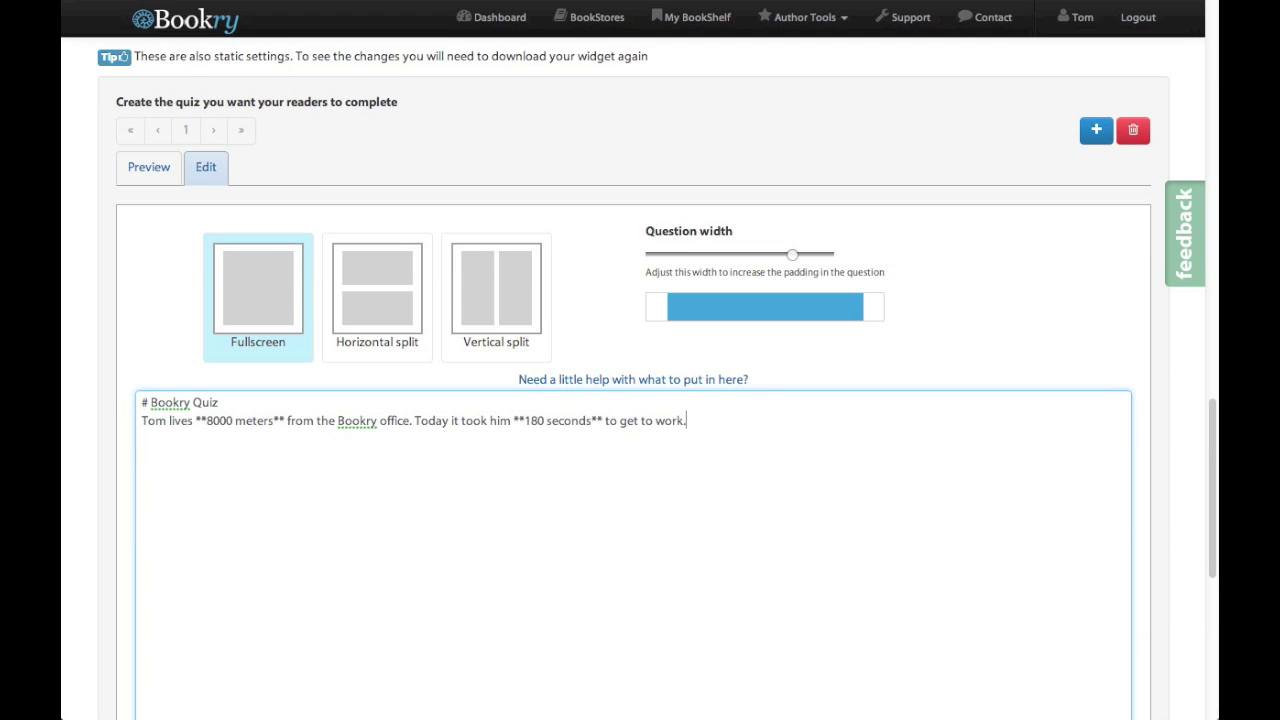
Step: Add the line "Using the formula speed=distance/time how fast was he travelling?" and preview the question
{"action": "key", "text": "Return"}
{"action": "type", "text": "Using the formula speed"}
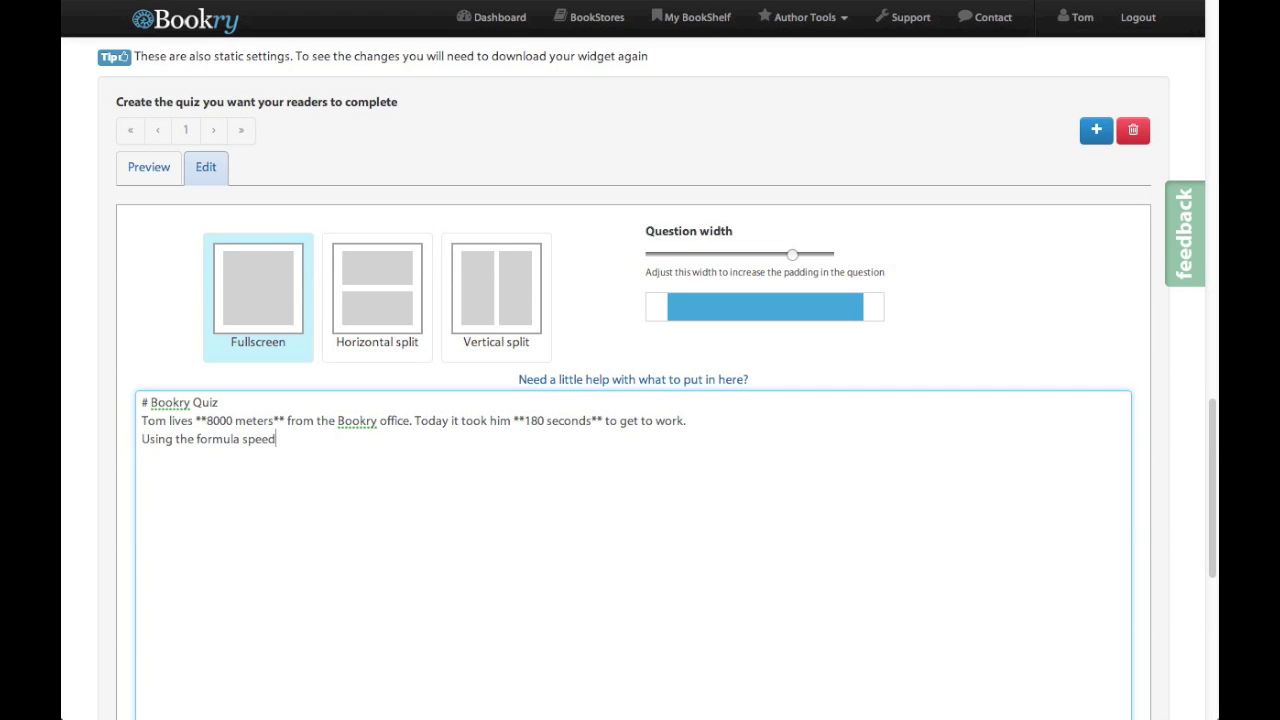
{"action": "type", "text": "=distance/time how"}
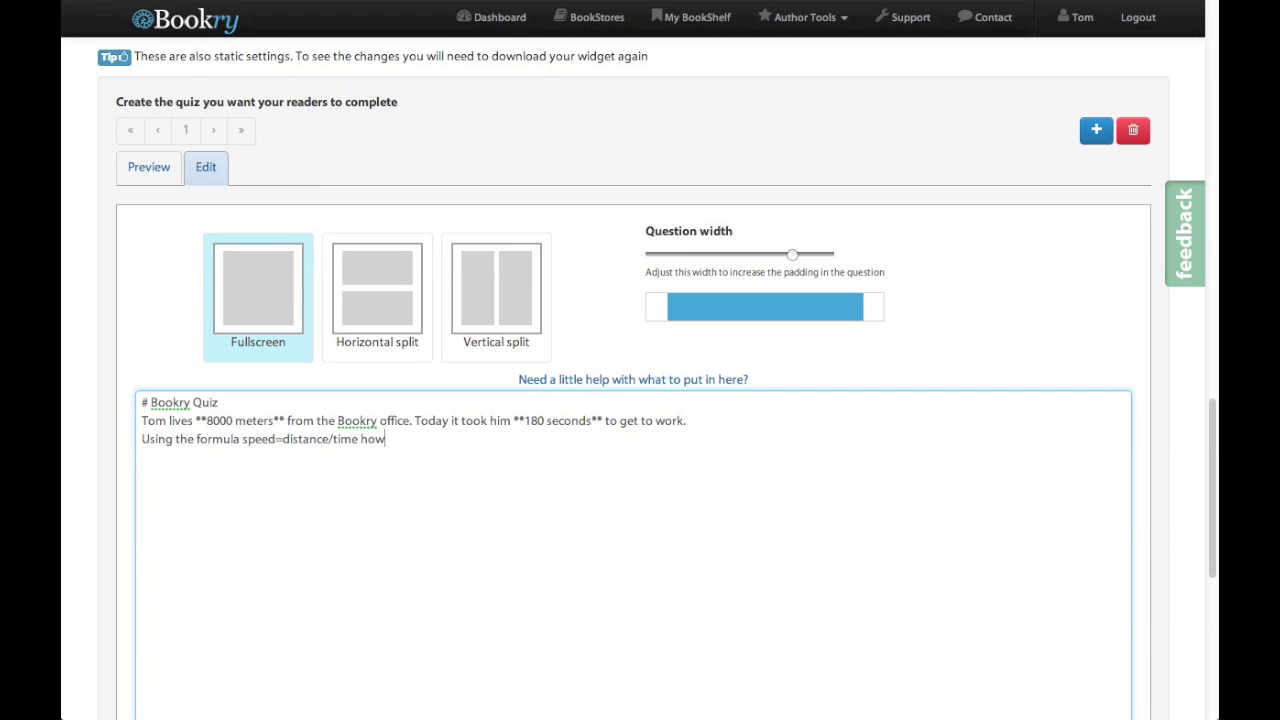
{"action": "type", "text": " fast was he travelling?"}
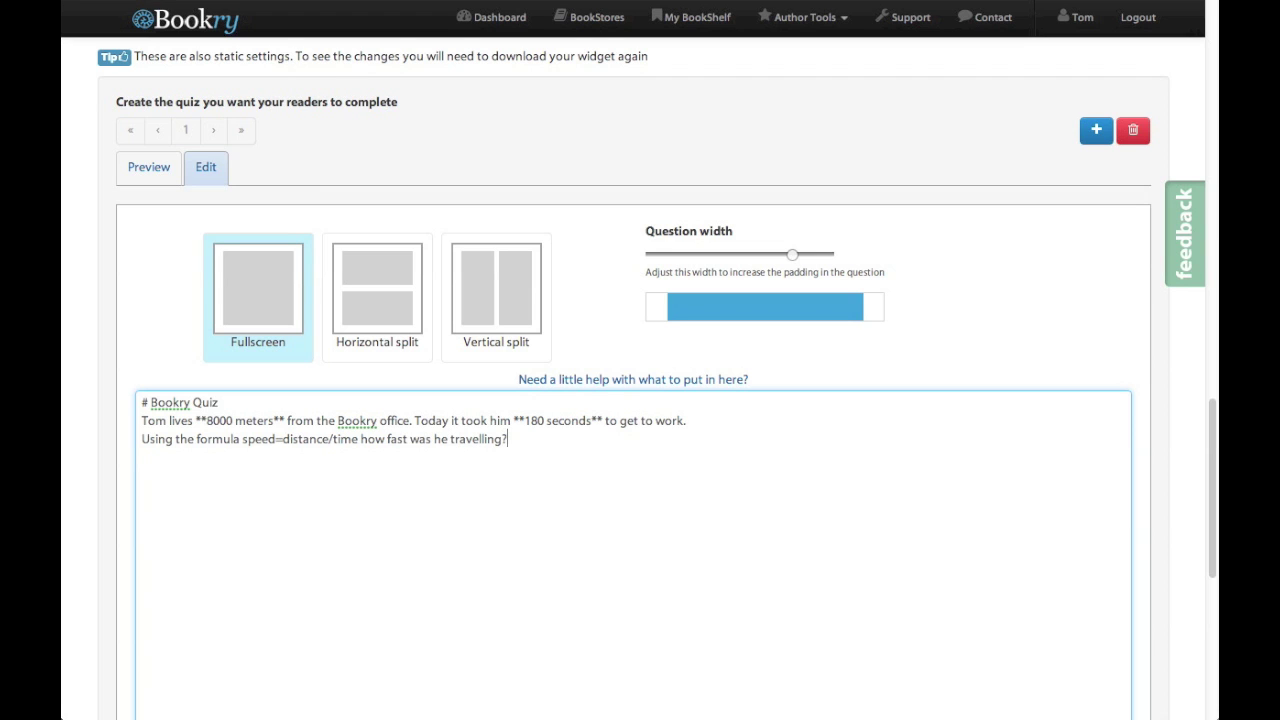
{"action": "left_click", "coordinate": [168, 175]}
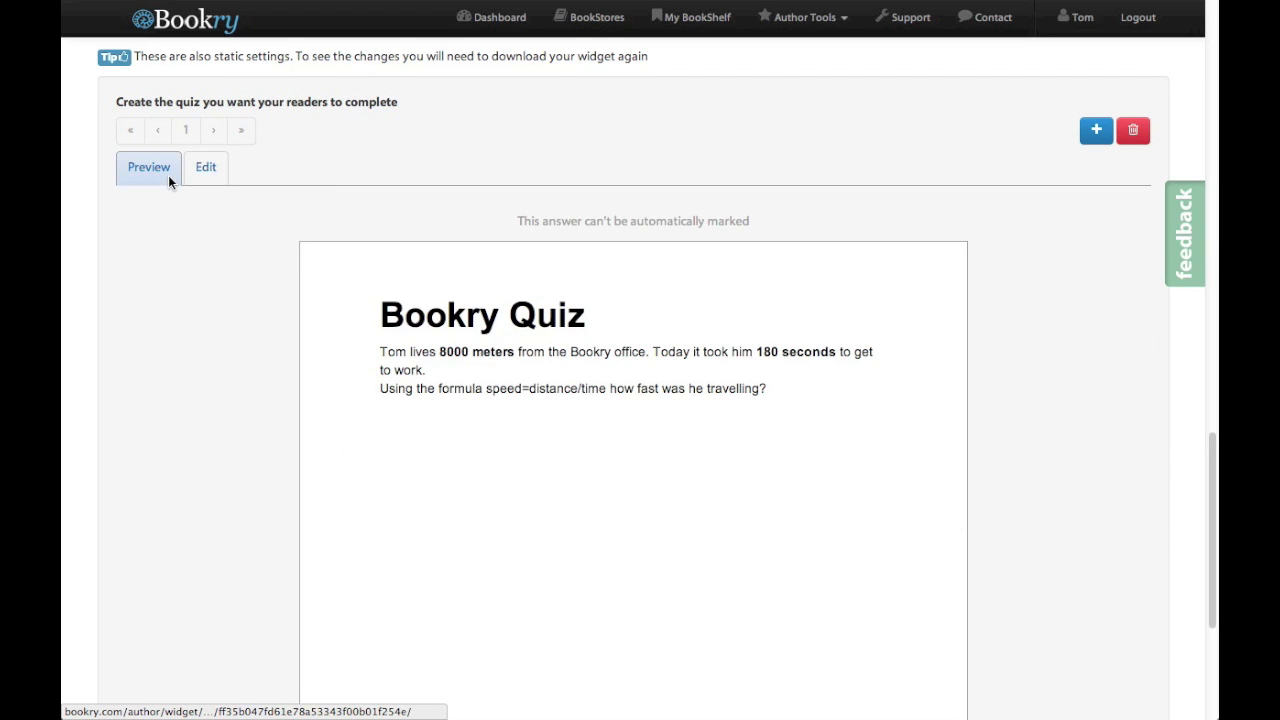
Step: Add a "[*]" answer option below the question, separated by a blank line, and test it in the preview
{"action": "left_click", "coordinate": [222, 181]}
{"action": "left_click", "coordinate": [545, 466]}
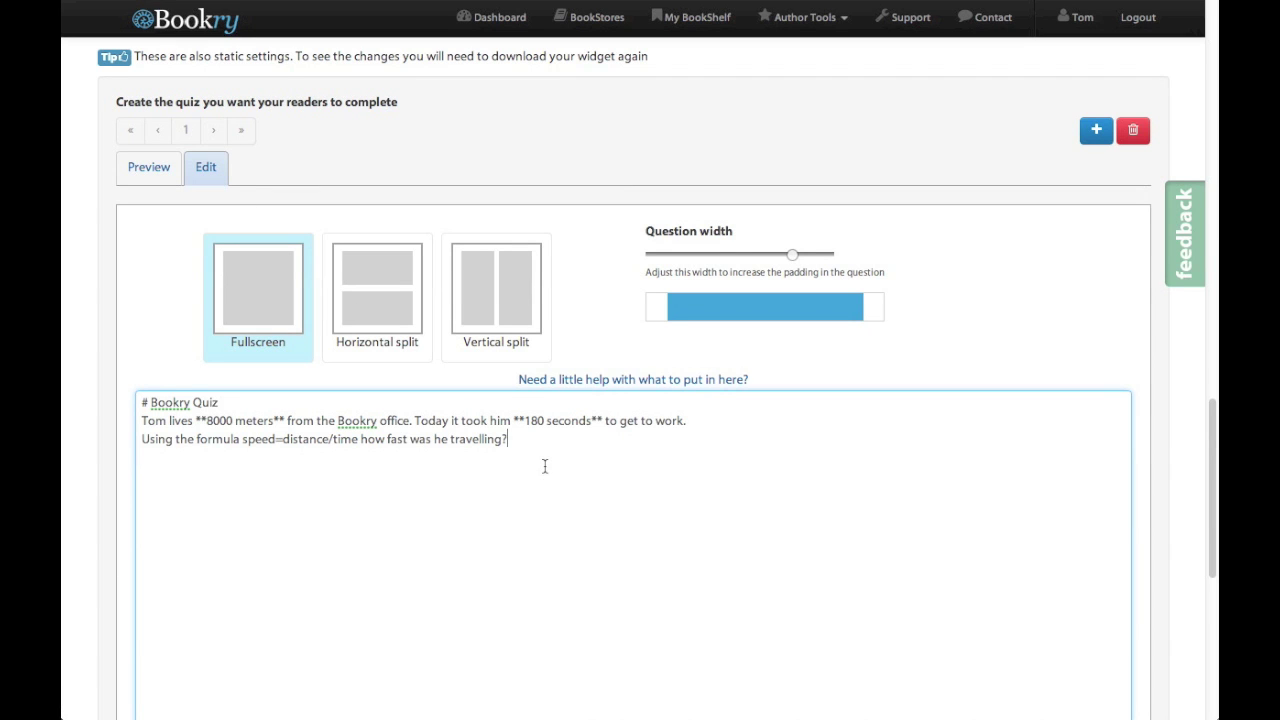
{"action": "key", "text": "Return"}
{"action": "key", "text": "Return"}
{"action": "type", "text": "[*]"}
{"action": "left_click", "coordinate": [157, 171]}
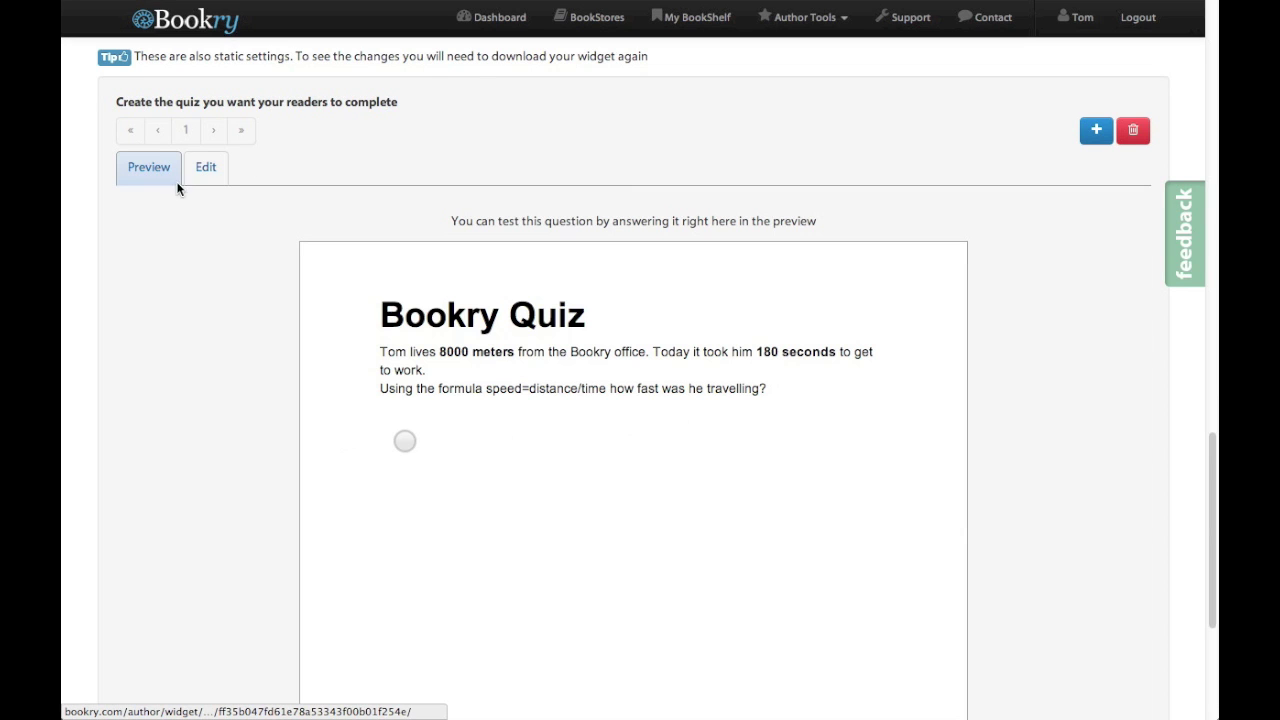
{"action": "left_click", "coordinate": [404, 442]}
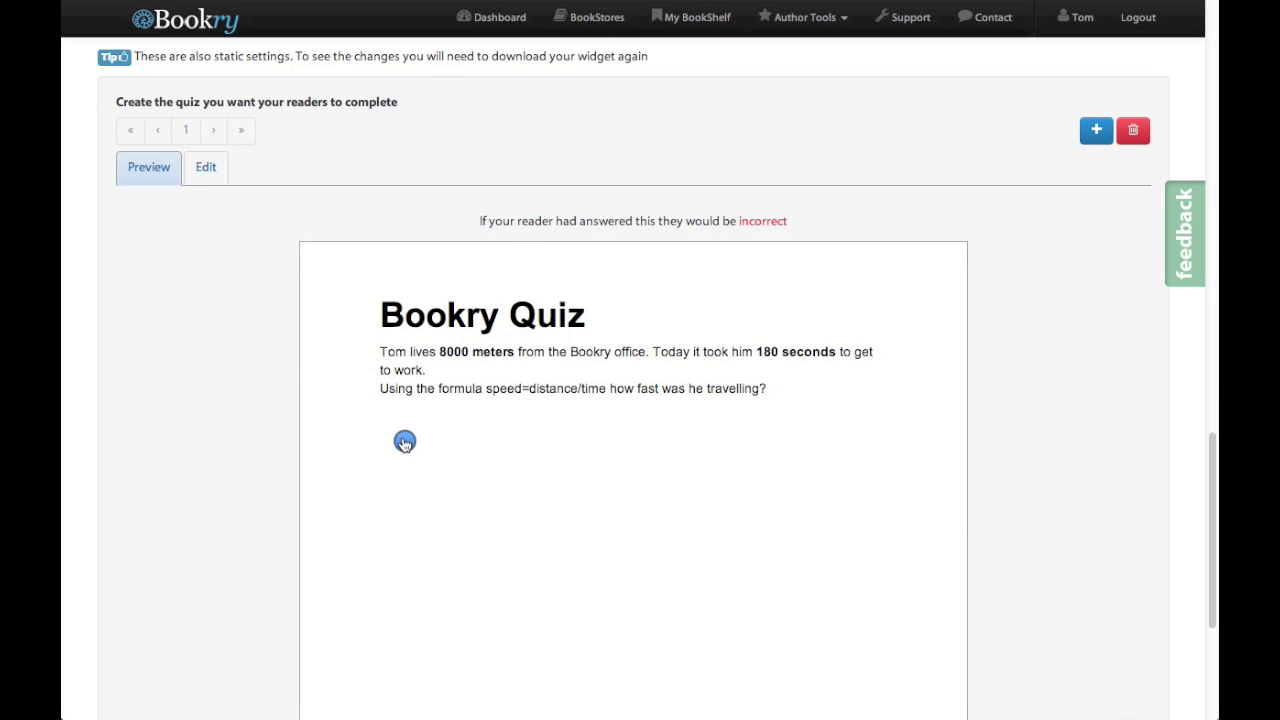
{"action": "left_click", "coordinate": [404, 442]}
Step: Label the first answer option "5.6 m/s" and add "[* x] 44.4 m/s" as the correct answer and "[*] 22.6 m/s" beneath it
{"action": "left_click", "coordinate": [207, 167]}
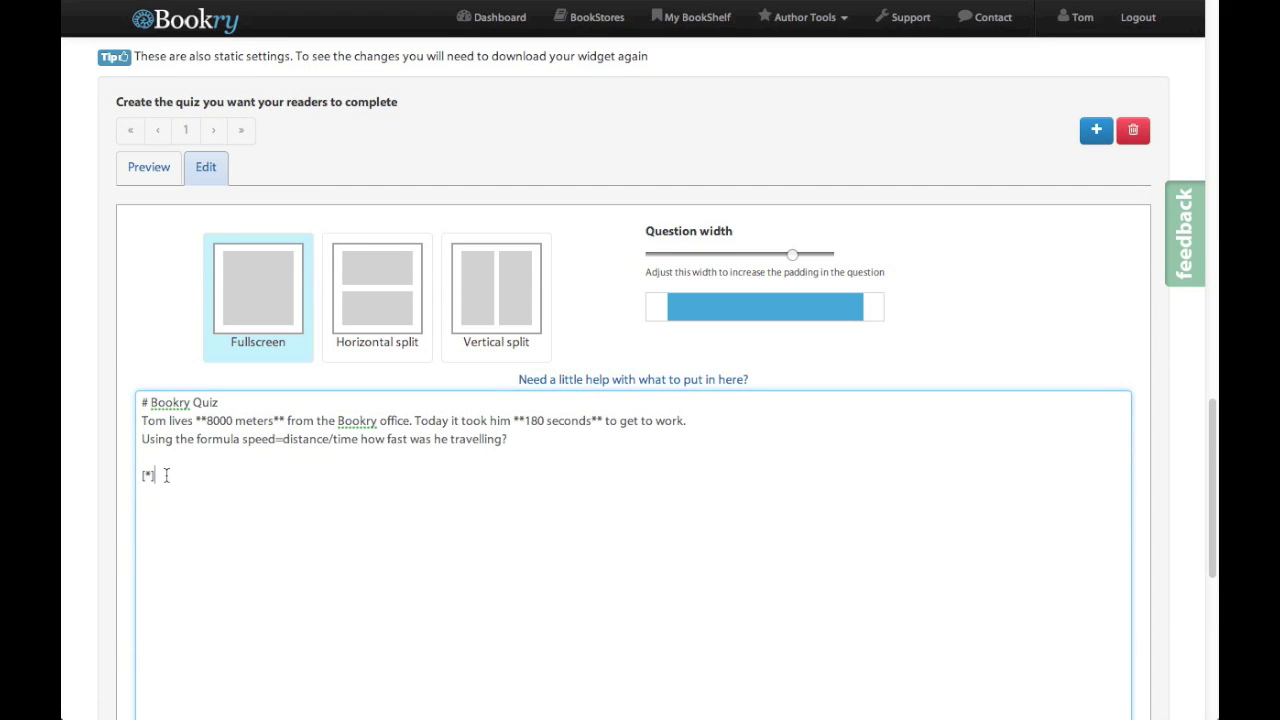
{"action": "type", "text": "5.6 m/s"}
{"action": "key", "text": "Return"}
{"action": "type", "text": "[* x] 44.4 m/s"}
{"action": "key", "text": "Return"}
{"action": "type", "text": "[*] 22.6 m/s"}
Step: Test the 5.6 m/s and 44.4 m/s answers in the preview and highlight the speed=distance/time formula
{"action": "left_click", "coordinate": [139, 170]}
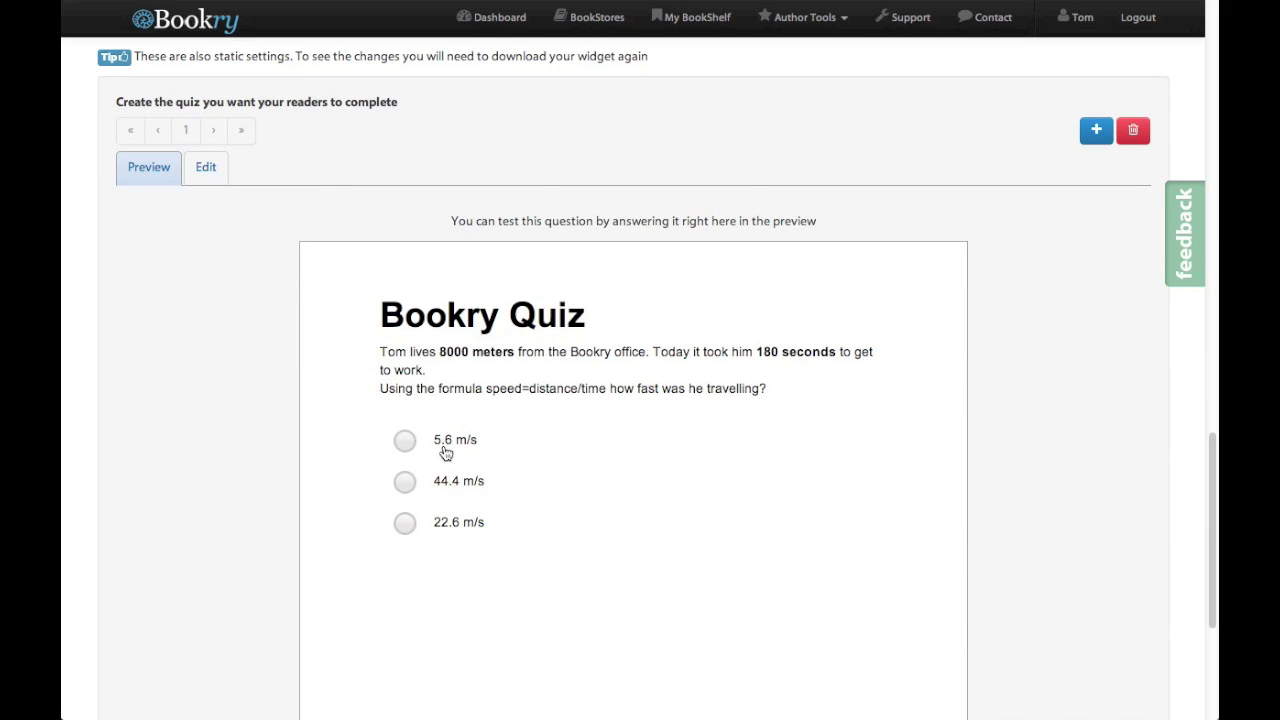
{"action": "left_click", "coordinate": [405, 443]}
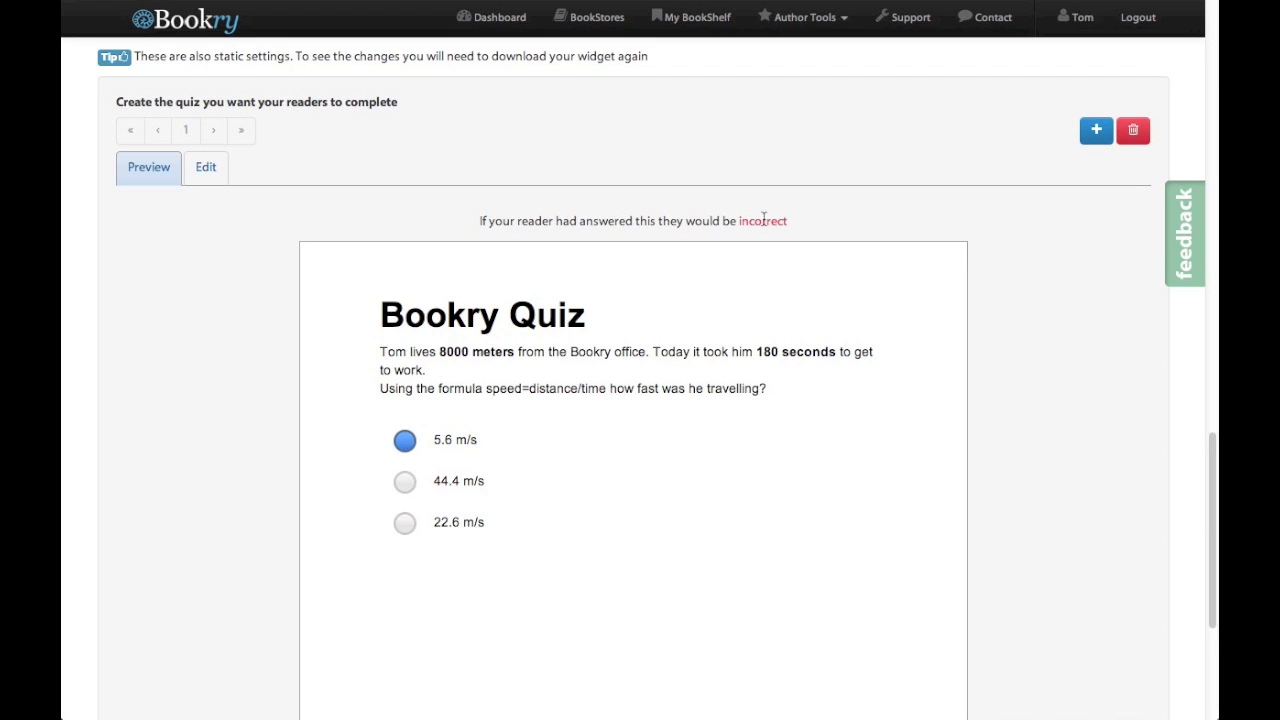
{"action": "left_click", "coordinate": [405, 483]}
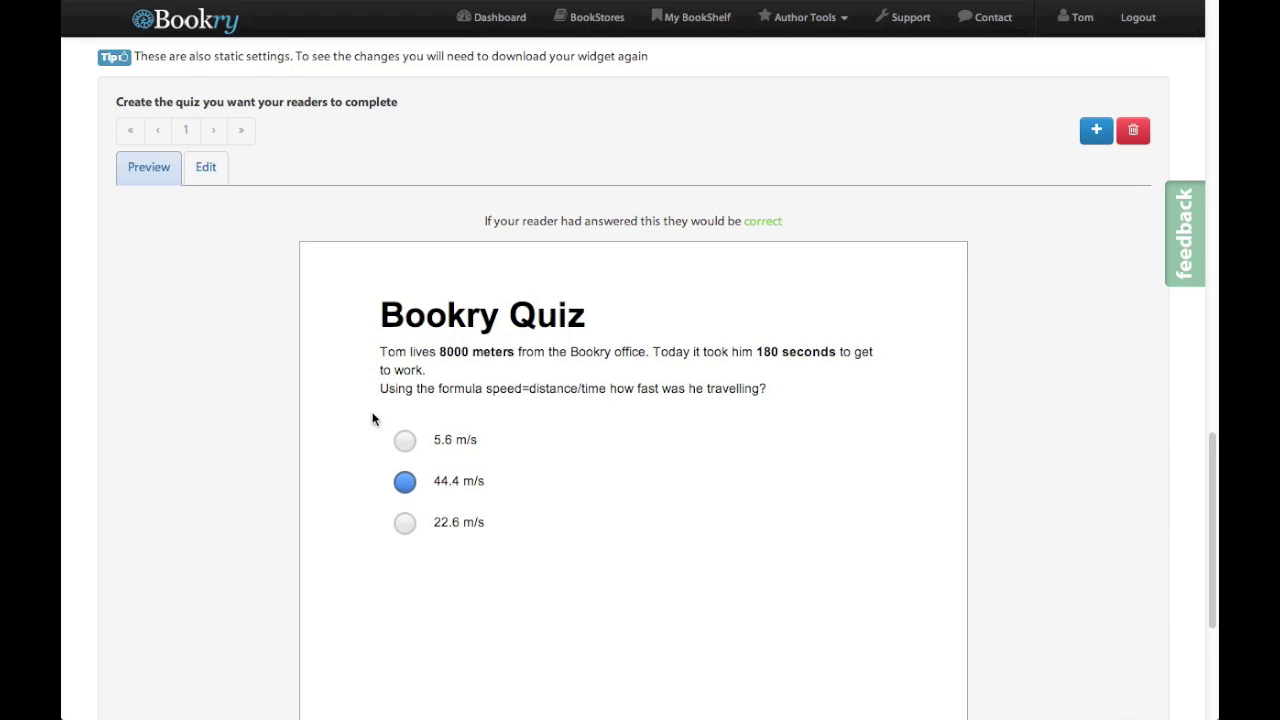
{"action": "left_click_drag", "start_coordinate": [486, 388], "coordinate": [606, 388]}
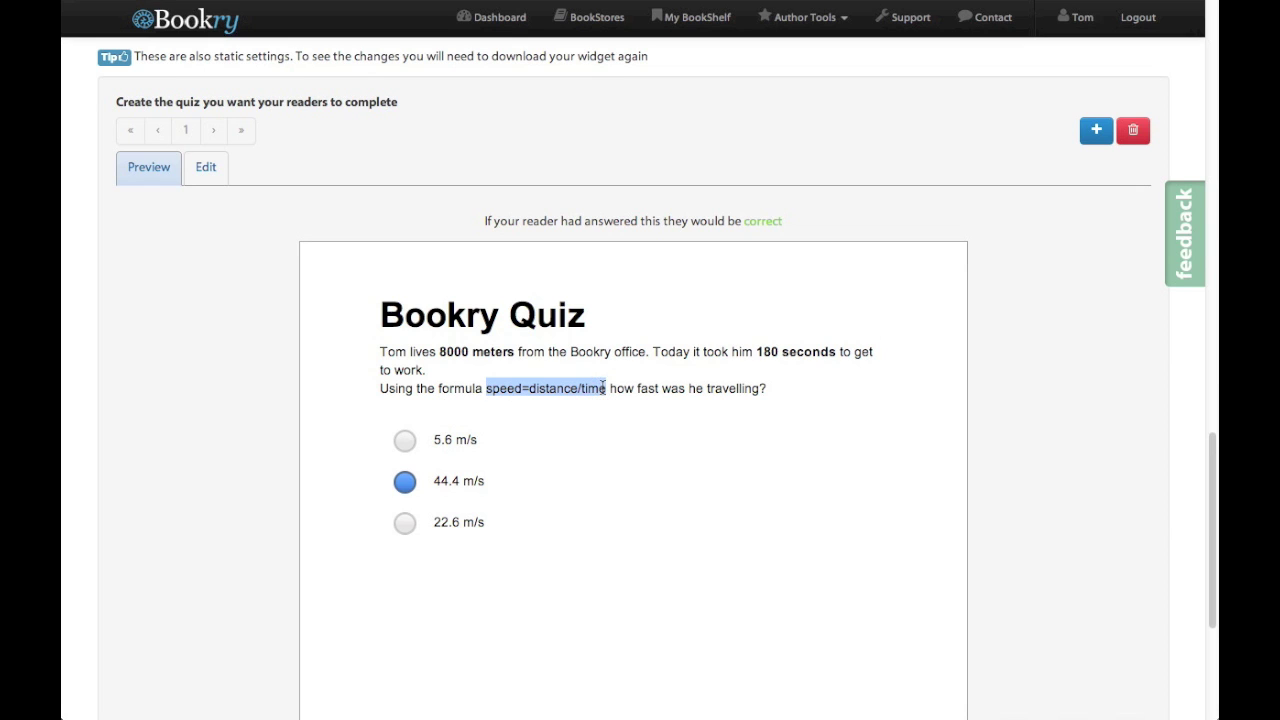
Step: Insert a "---" divider line between the question text and the answer options
{"action": "left_click", "coordinate": [210, 168]}
{"action": "left_click", "coordinate": [195, 455]}
{"action": "key", "text": "Return"}
{"action": "key", "text": "Return"}
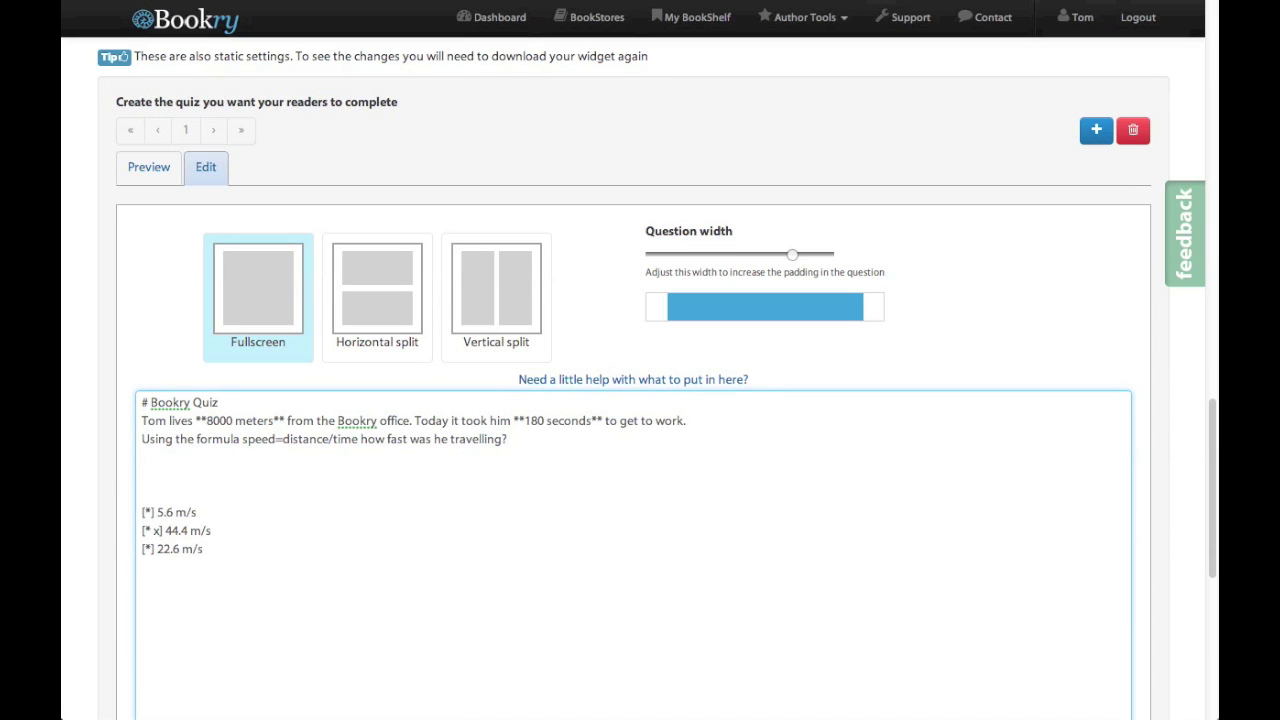
{"action": "type", "text": "---"}
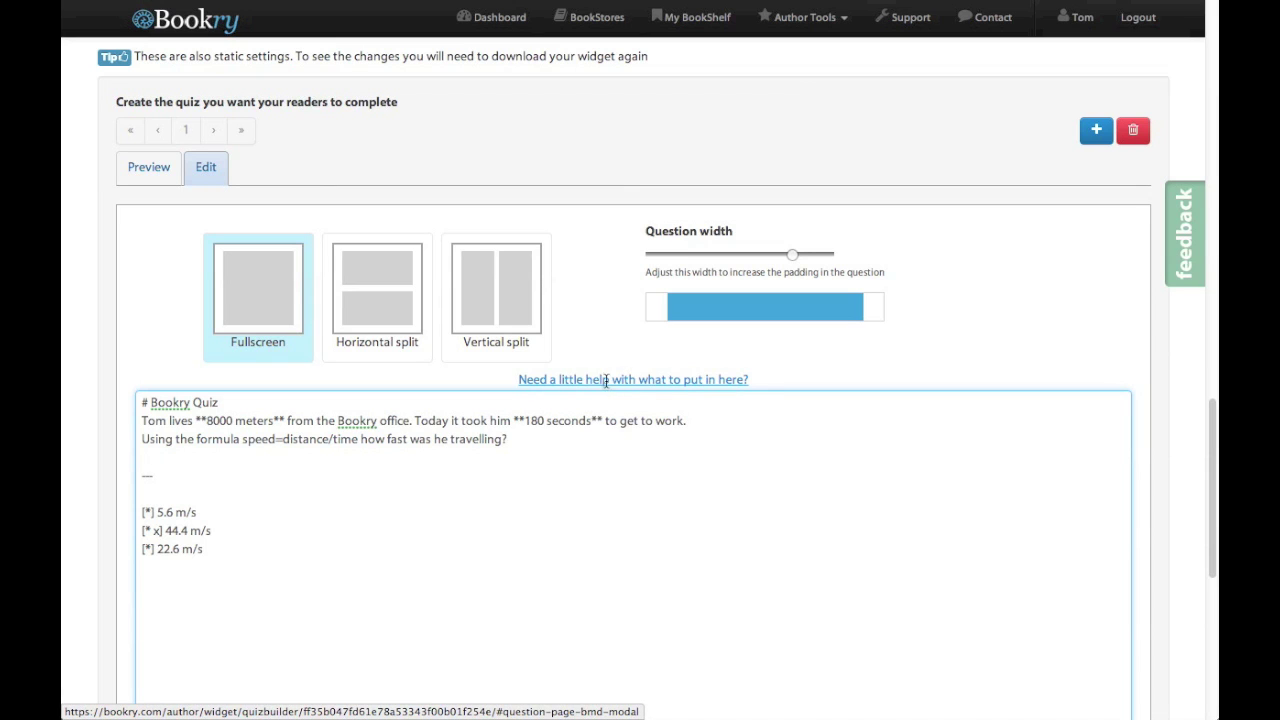
Step: Wrap the formula in the question as "[math speed=distance/time]"
{"action": "left_click", "coordinate": [242, 441]}
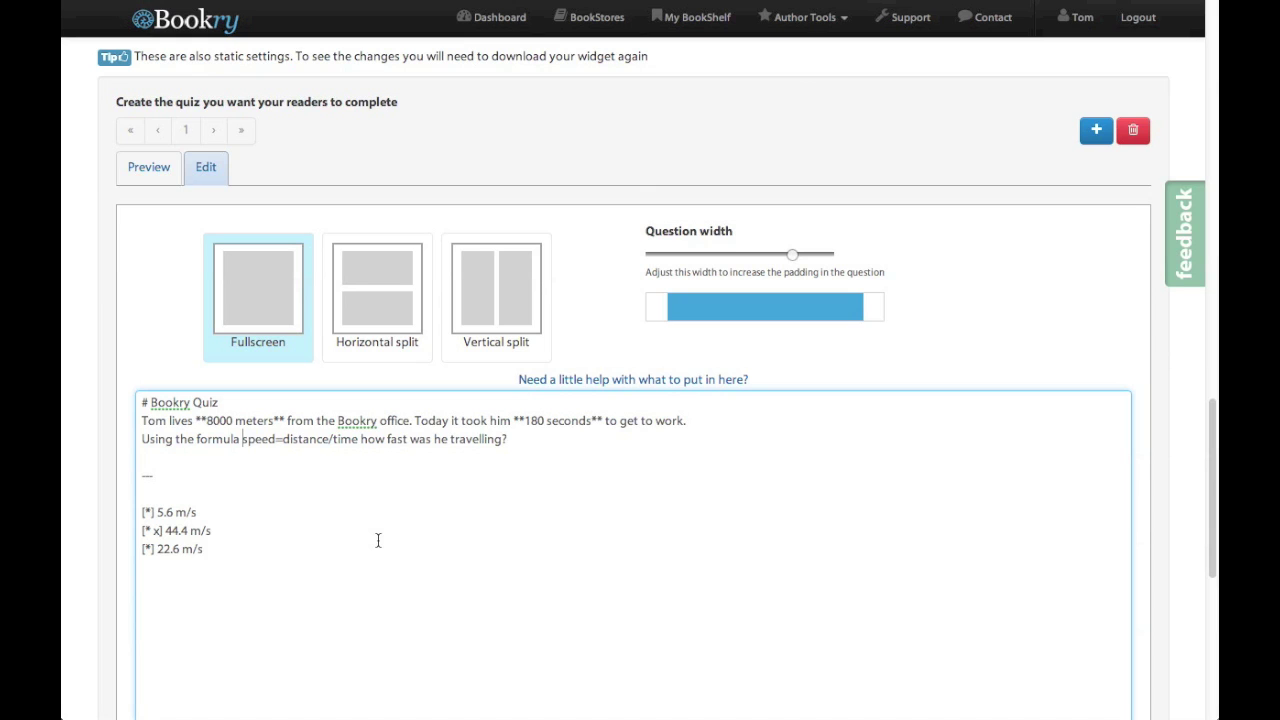
{"action": "type", "text": "`"}
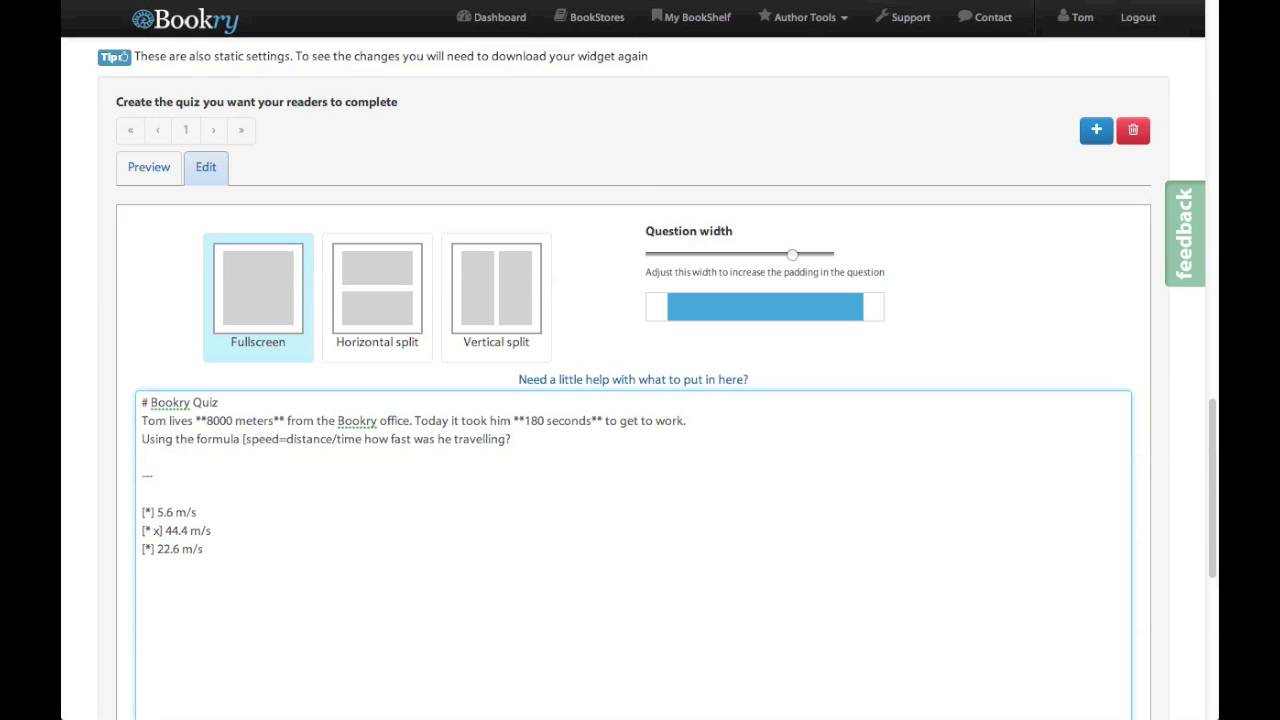
{"action": "type", "text": "math"}
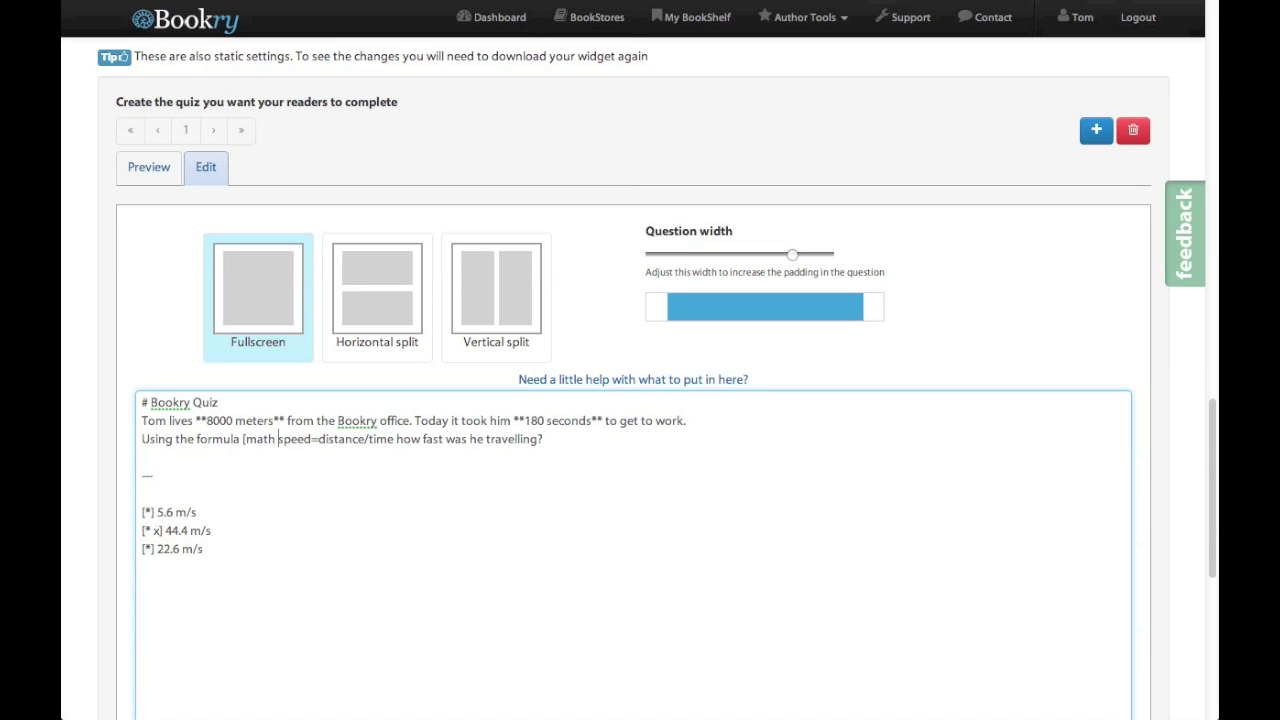
{"action": "left_click", "coordinate": [305, 439]}
{"action": "left_click", "coordinate": [394, 439]}
{"action": "type", "text": "]"}
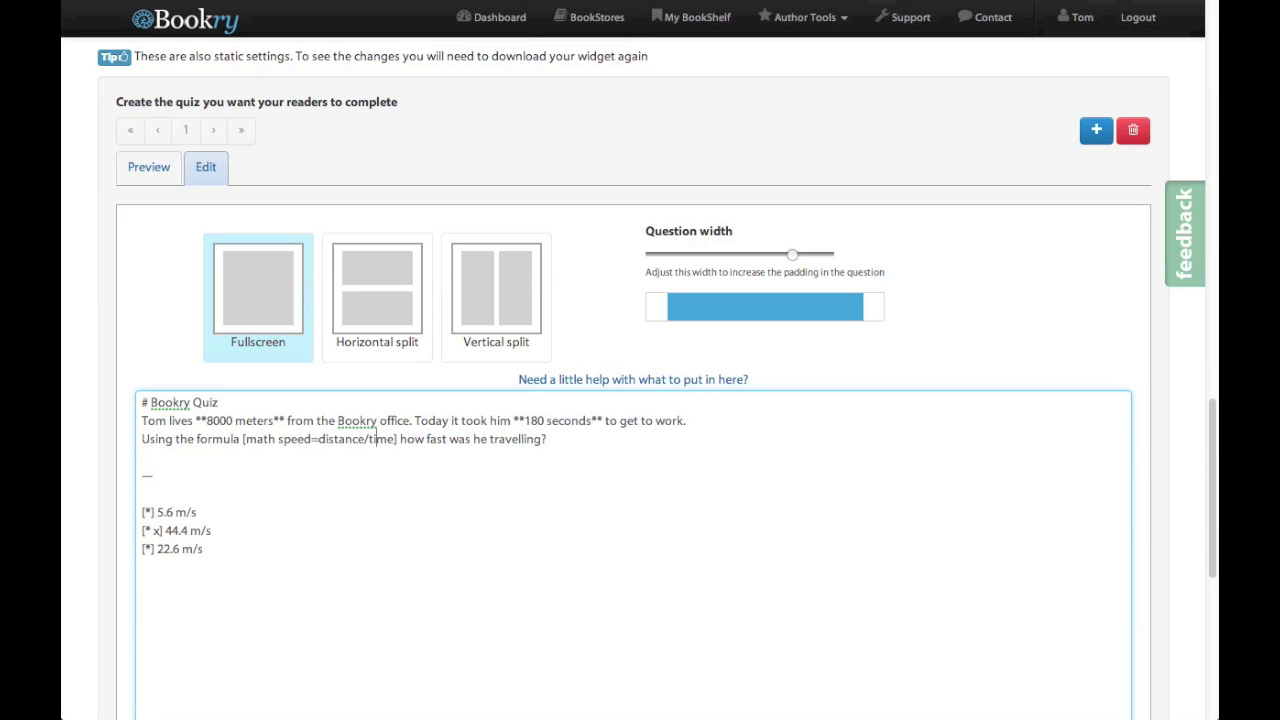
Step: Replace "distance/time" in the math formula with the fraction "\frac{distance}{time}" and preview the question
{"action": "key", "text": "BackSpace"}
{"action": "key", "text": "BackSpace"}
{"action": "key", "text": "BackSpace"}
{"action": "key", "text": "BackSpace"}
{"action": "key", "text": "BackSpace"}
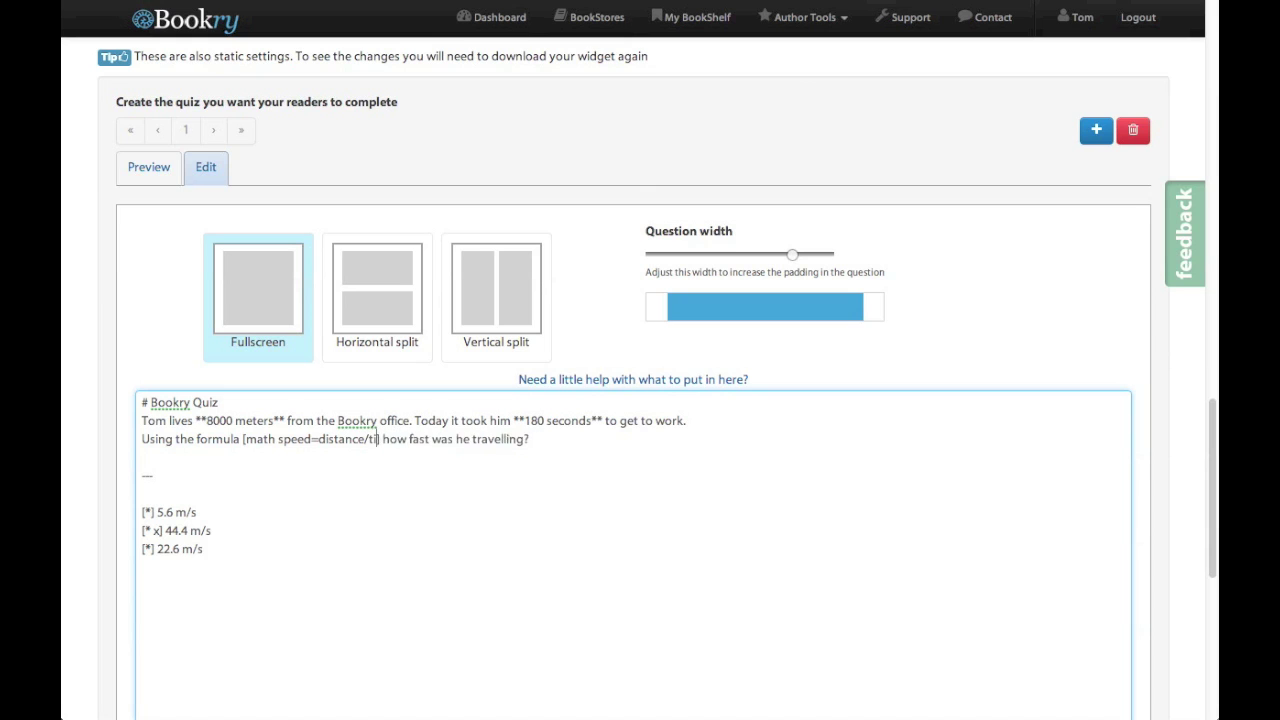
{"action": "key", "text": "BackSpace"}
{"action": "key", "text": "BackSpace"}
{"action": "key", "text": "BackSpace"}
{"action": "key", "text": "BackSpace"}
{"action": "key", "text": "BackSpace"}
{"action": "key", "text": "BackSpace"}
{"action": "key", "text": "BackSpace"}
{"action": "key", "text": "BackSpace"}
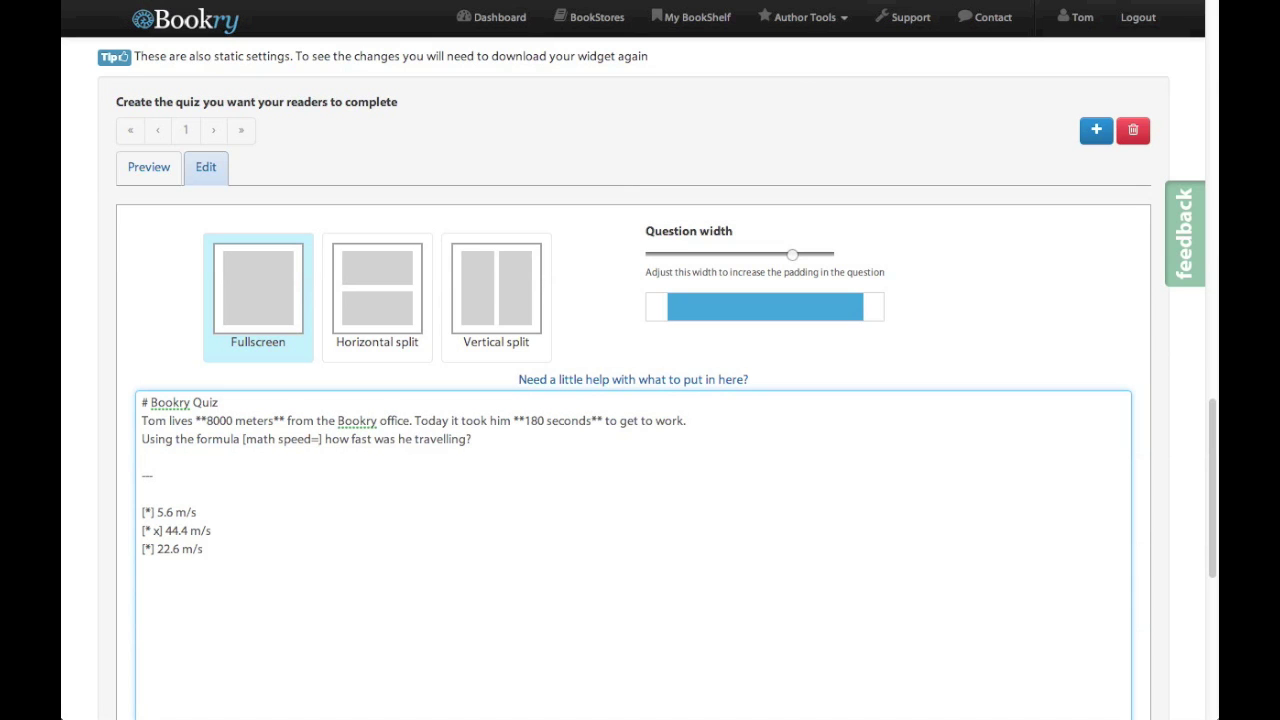
{"action": "type", "text": "\\frac"}
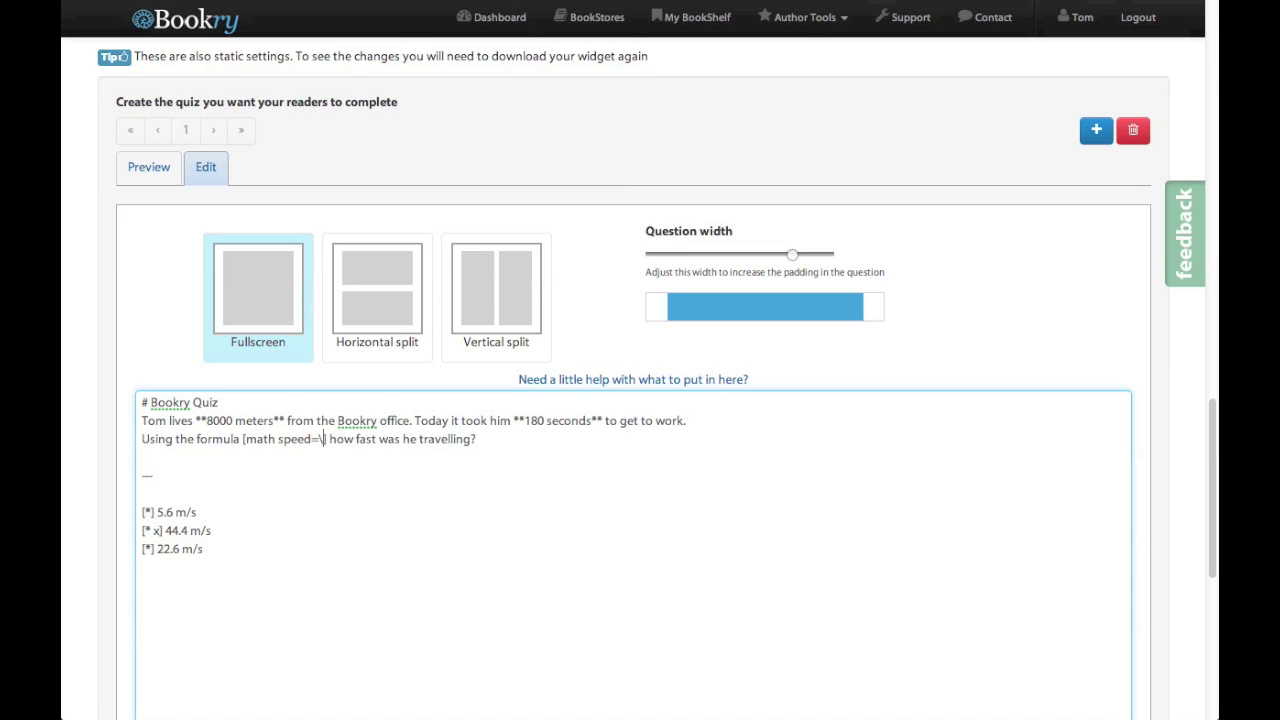
{"action": "type", "text": "{distance"}
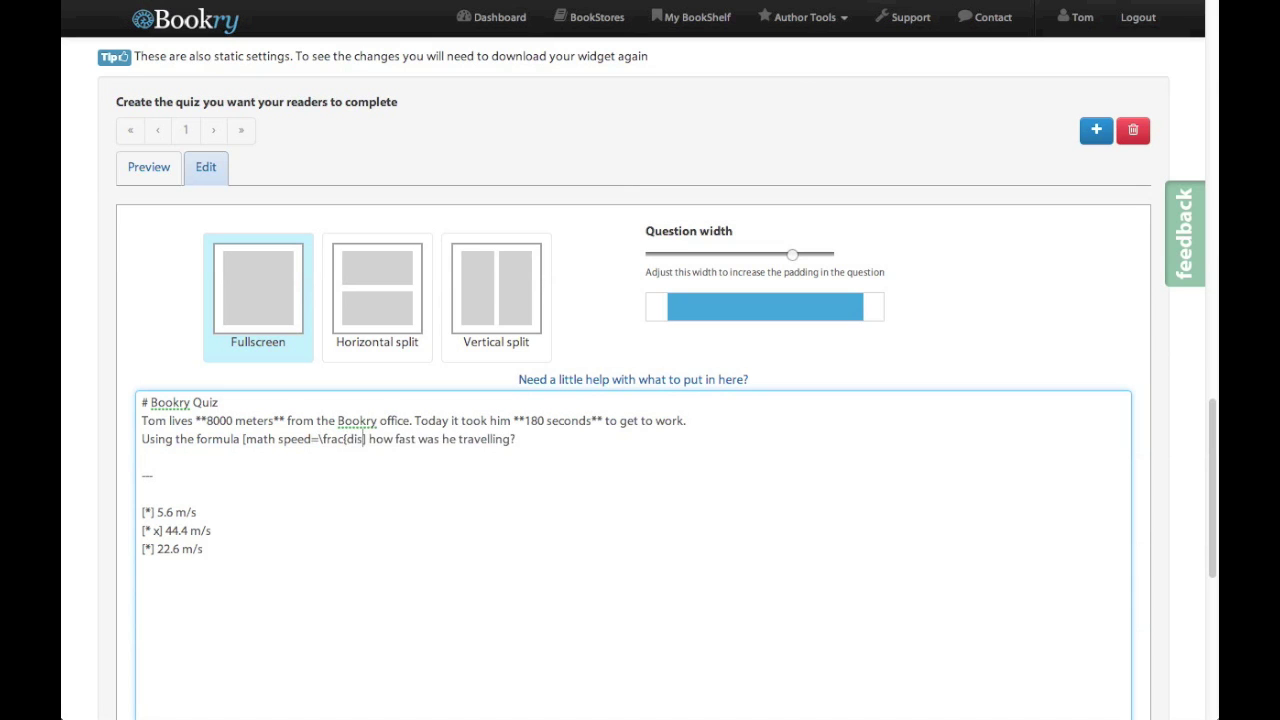
{"action": "type", "text": "}{time}"}
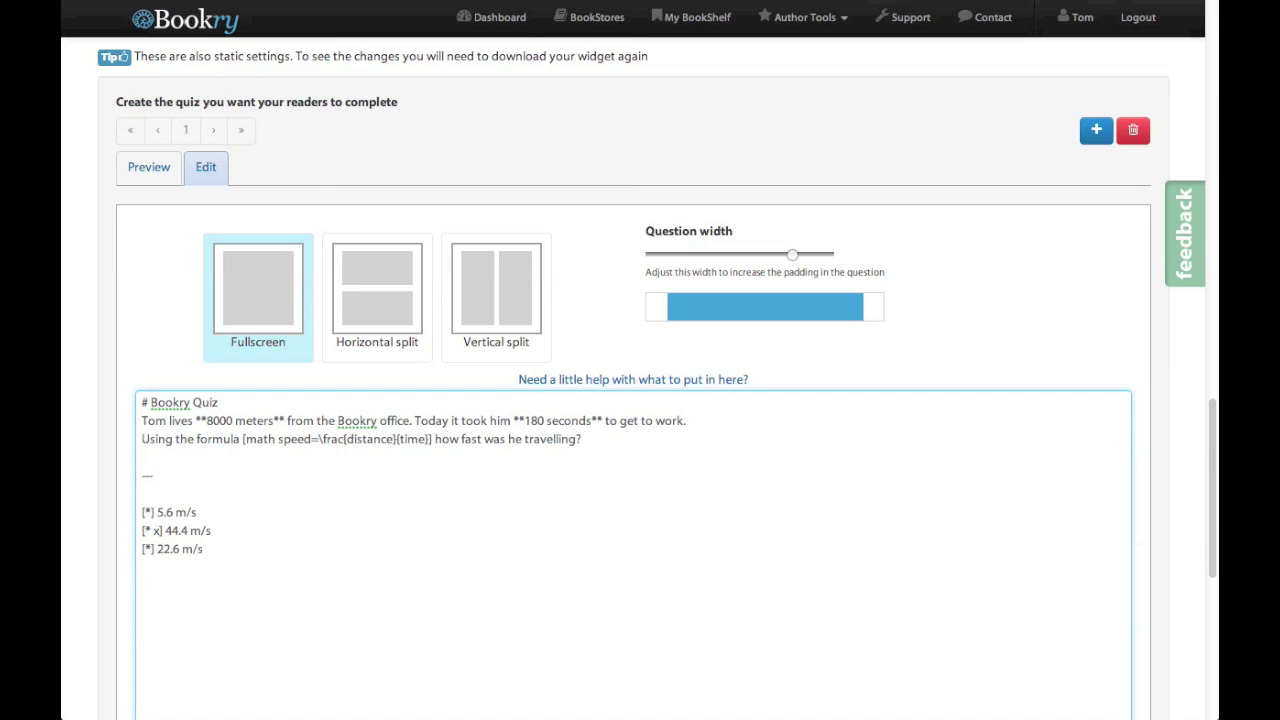
{"action": "left_click", "coordinate": [146, 166]}
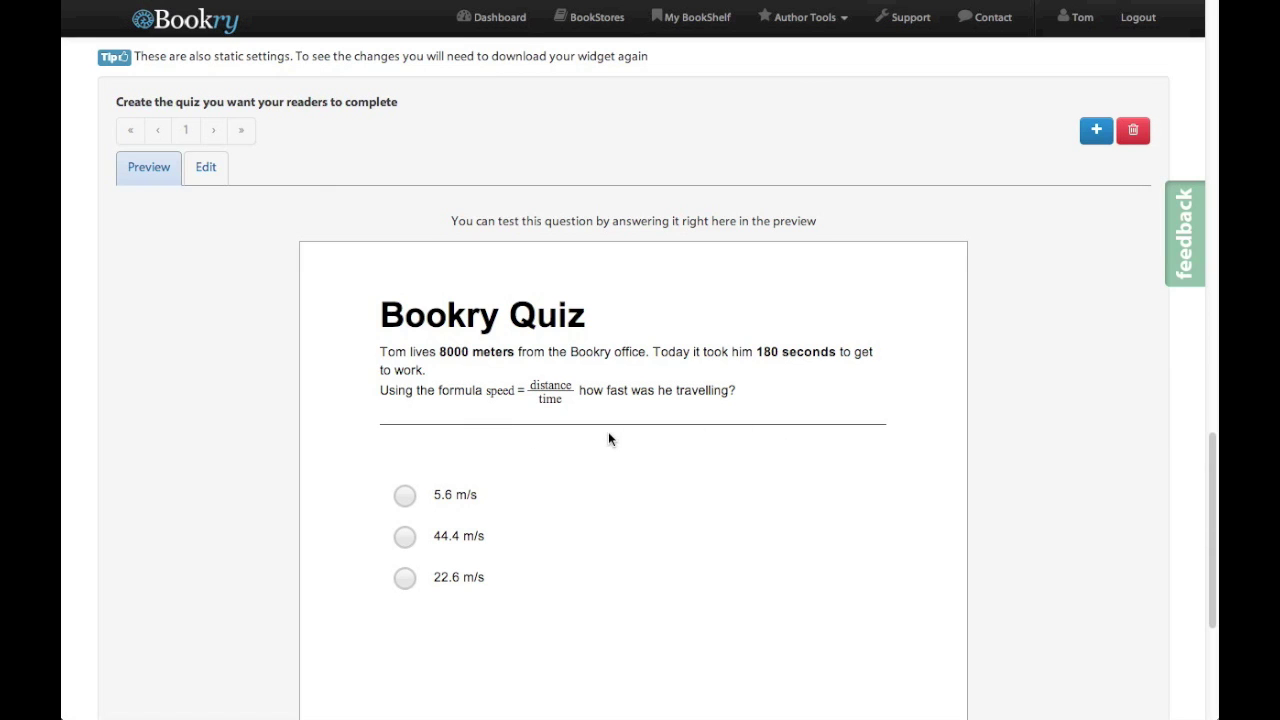
{"action": "scroll", "coordinate": [608, 438], "scroll_direction": "down", "scroll_amount": 1}
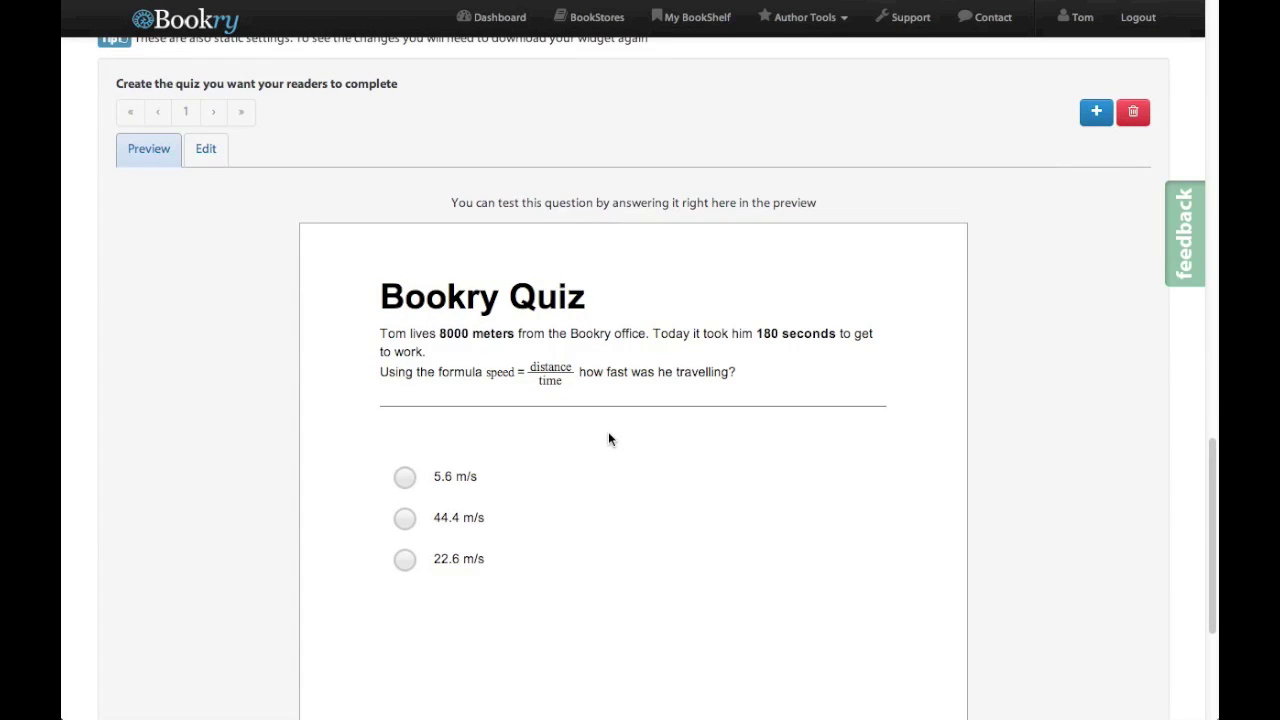
Step: Add the hint button markup [h "Hint" "He was probably going pretty fast" button] beneath the answer options and preview it
{"action": "left_click", "coordinate": [213, 160]}
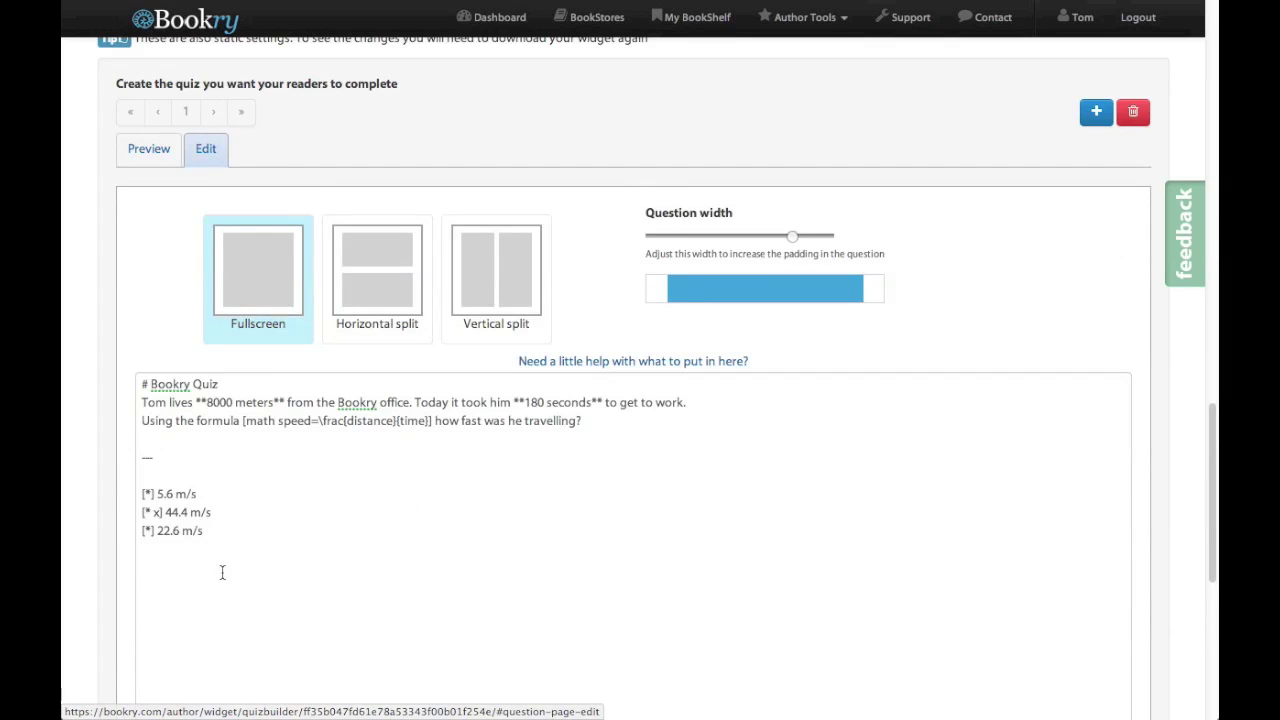
{"action": "left_click", "coordinate": [279, 551]}
{"action": "key", "text": "Return"}
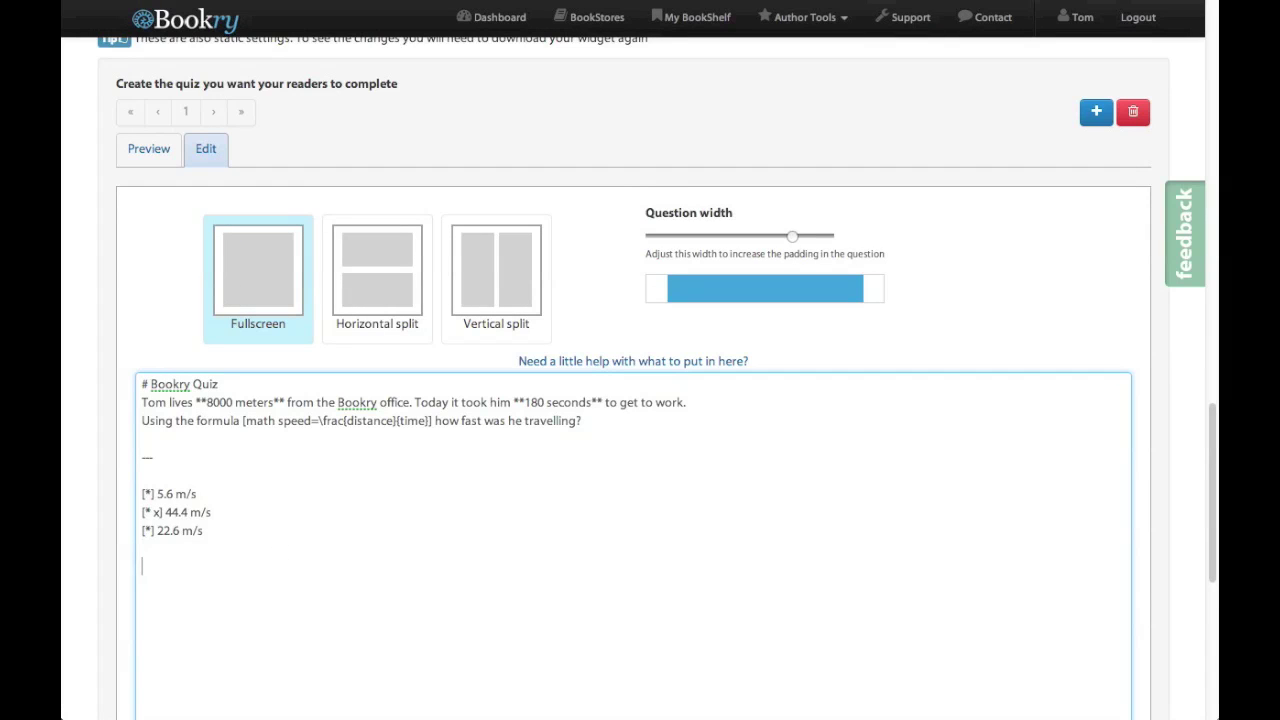
{"action": "type", "text": "[h \"Hint\" \"He was probably going pre"}
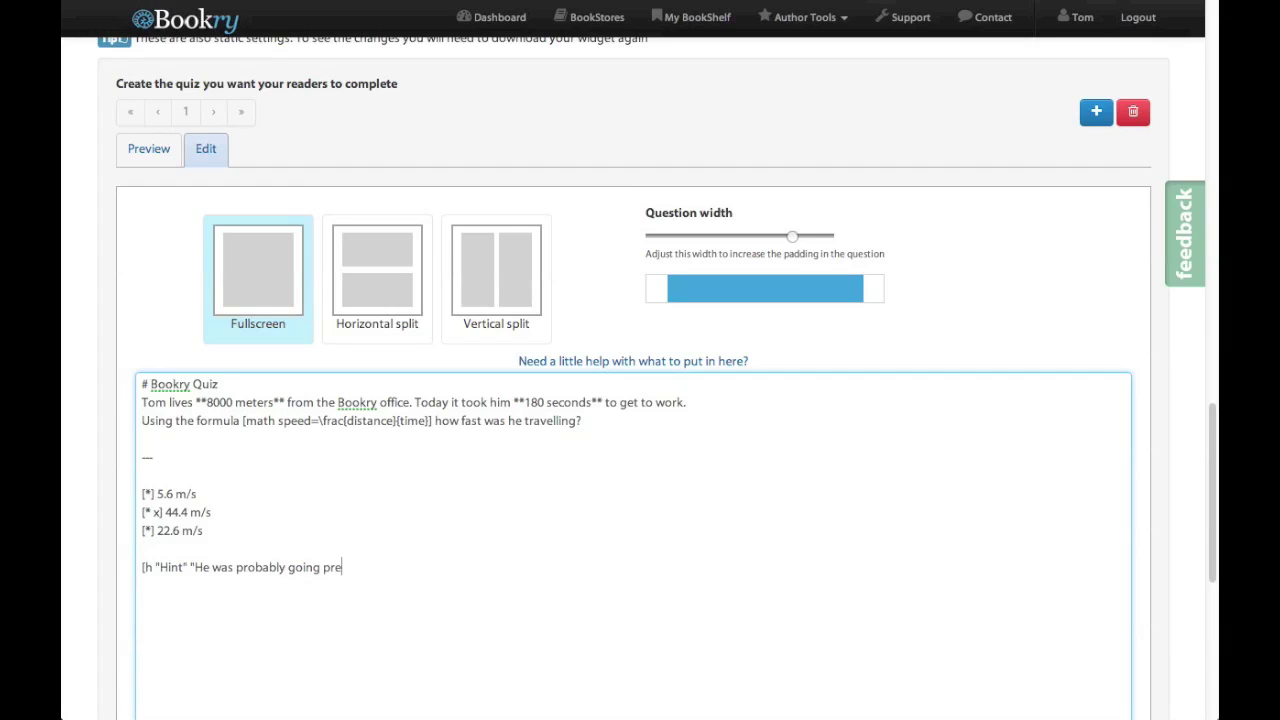
{"action": "type", "text": "tty fast\" button]"}
{"action": "left_click", "coordinate": [146, 152]}
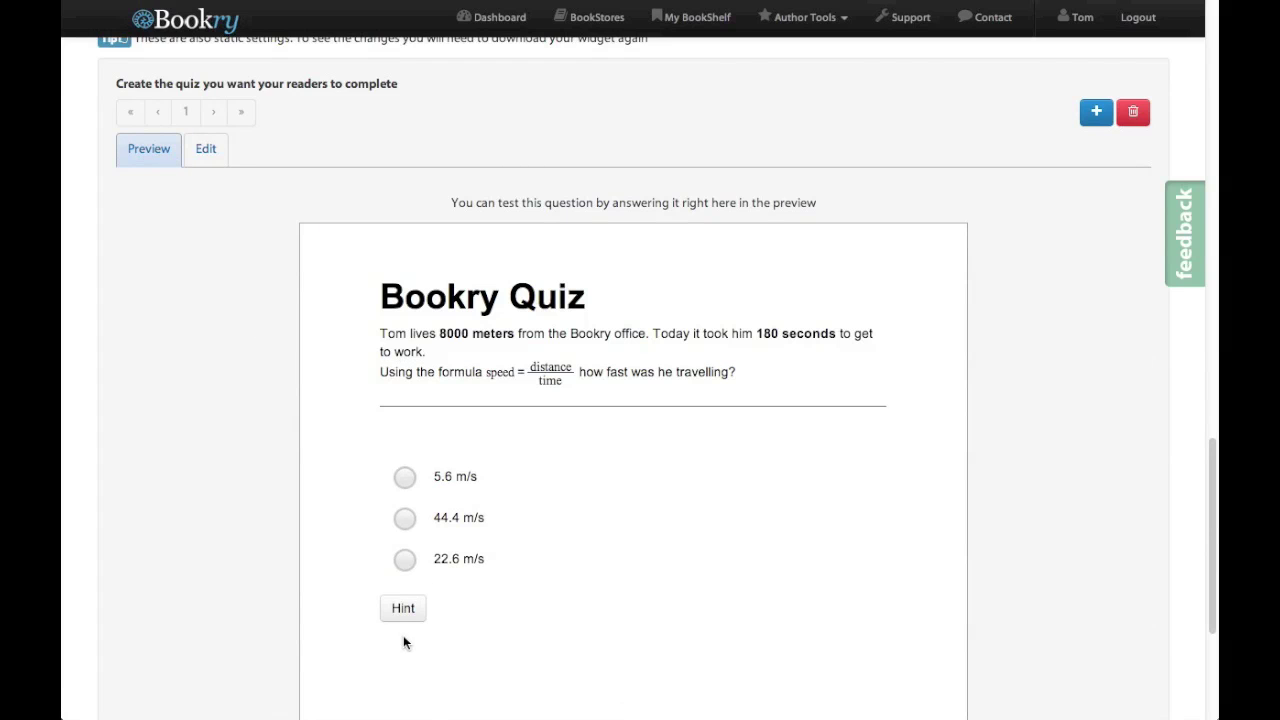
{"action": "mouse_move", "coordinate": [406, 618]}
{"action": "scroll", "coordinate": [603, 544], "scroll_direction": "down", "scroll_amount": 1}
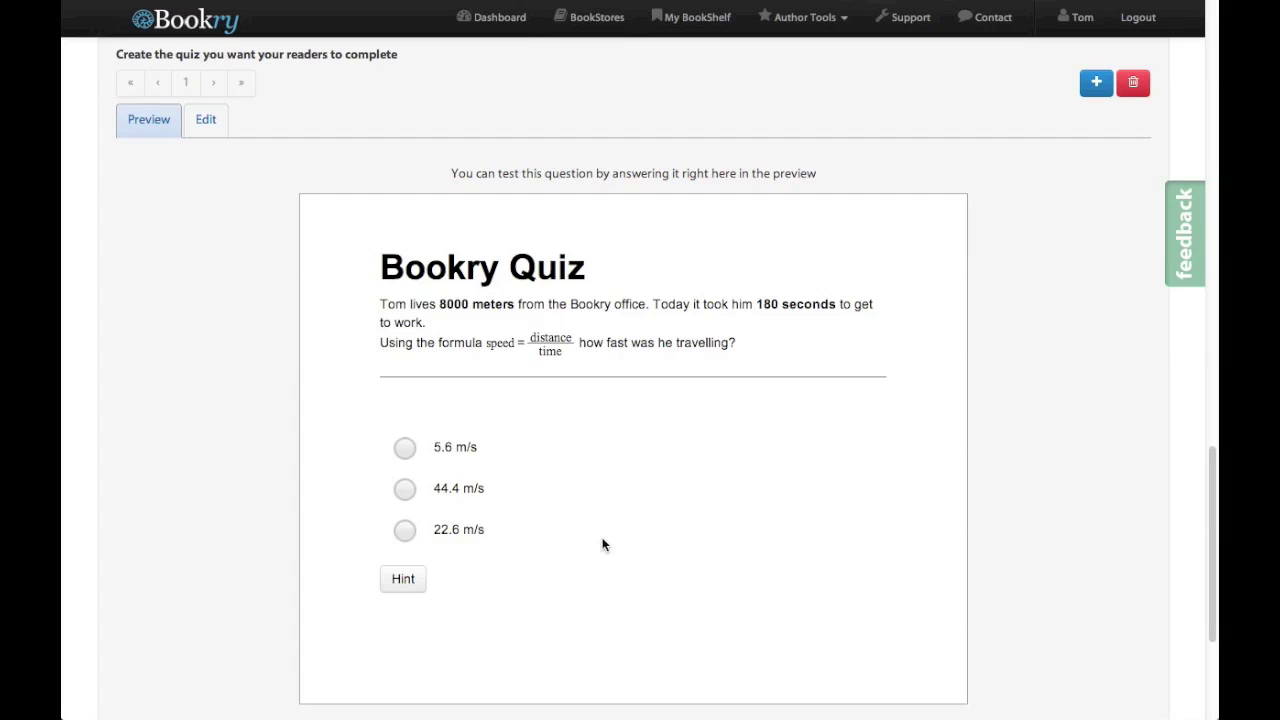
Step: Change the question page's layout to Vertical split
{"action": "left_click", "coordinate": [215, 121]}
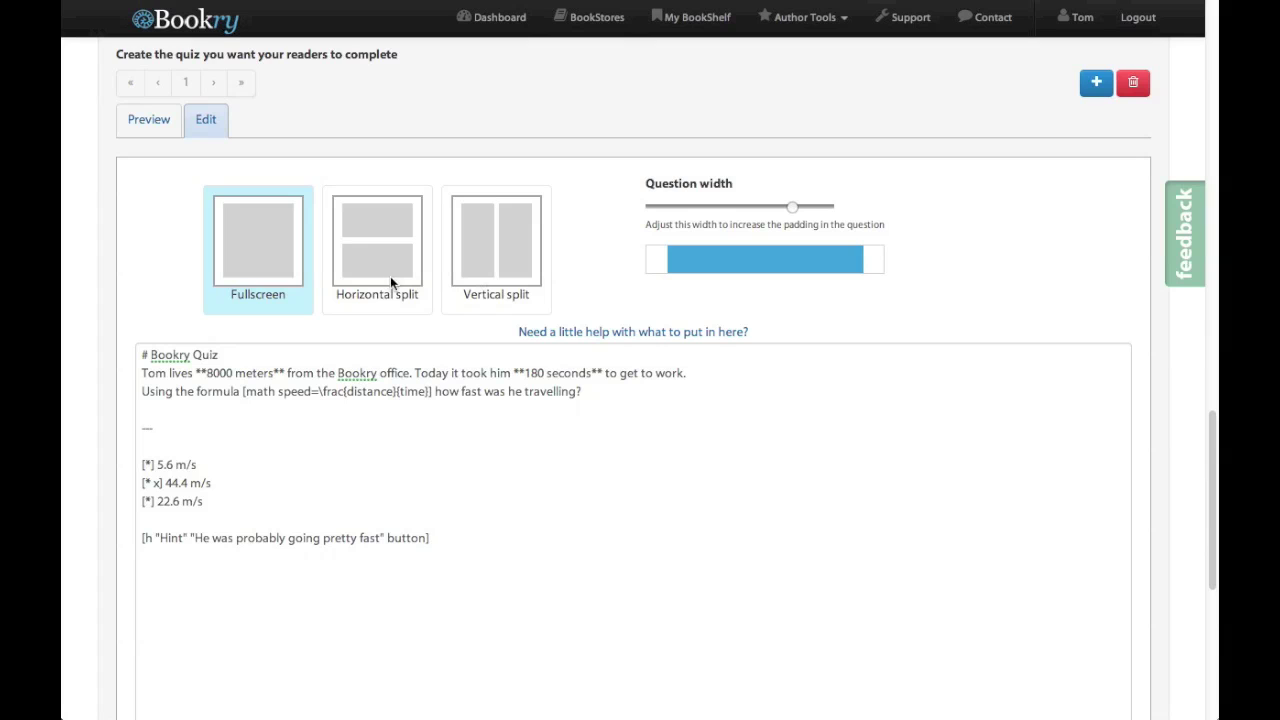
{"action": "left_click", "coordinate": [466, 272]}
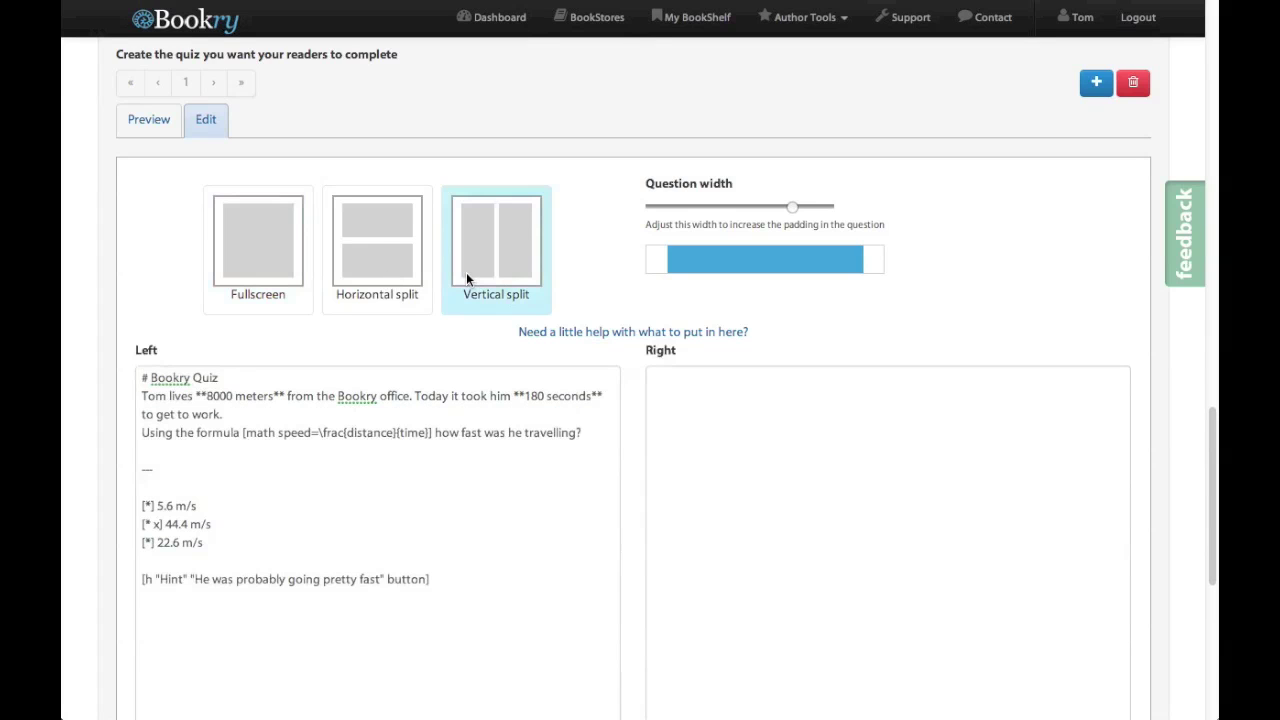
{"action": "scroll", "coordinate": [466, 272], "scroll_direction": "down", "scroll_amount": 1}
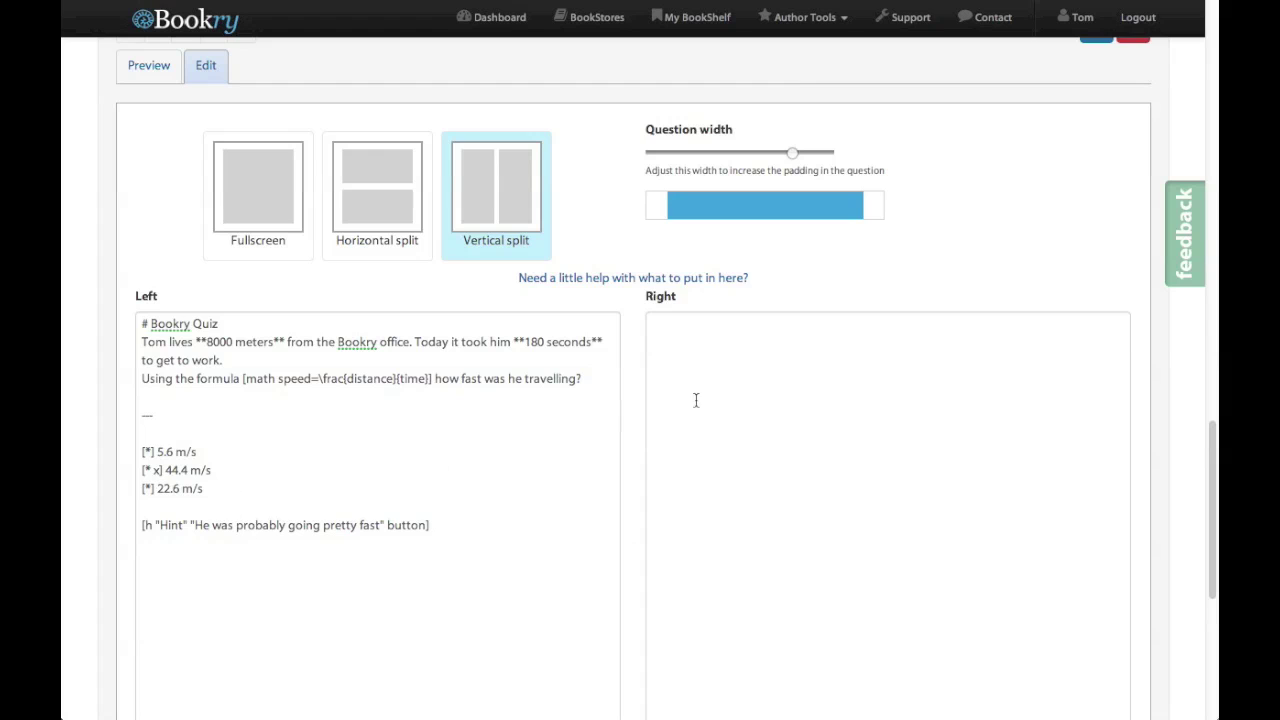
Step: Insert an image tag in the Right column and upload car.png from the Desktop for it
{"action": "left_click", "coordinate": [716, 362]}
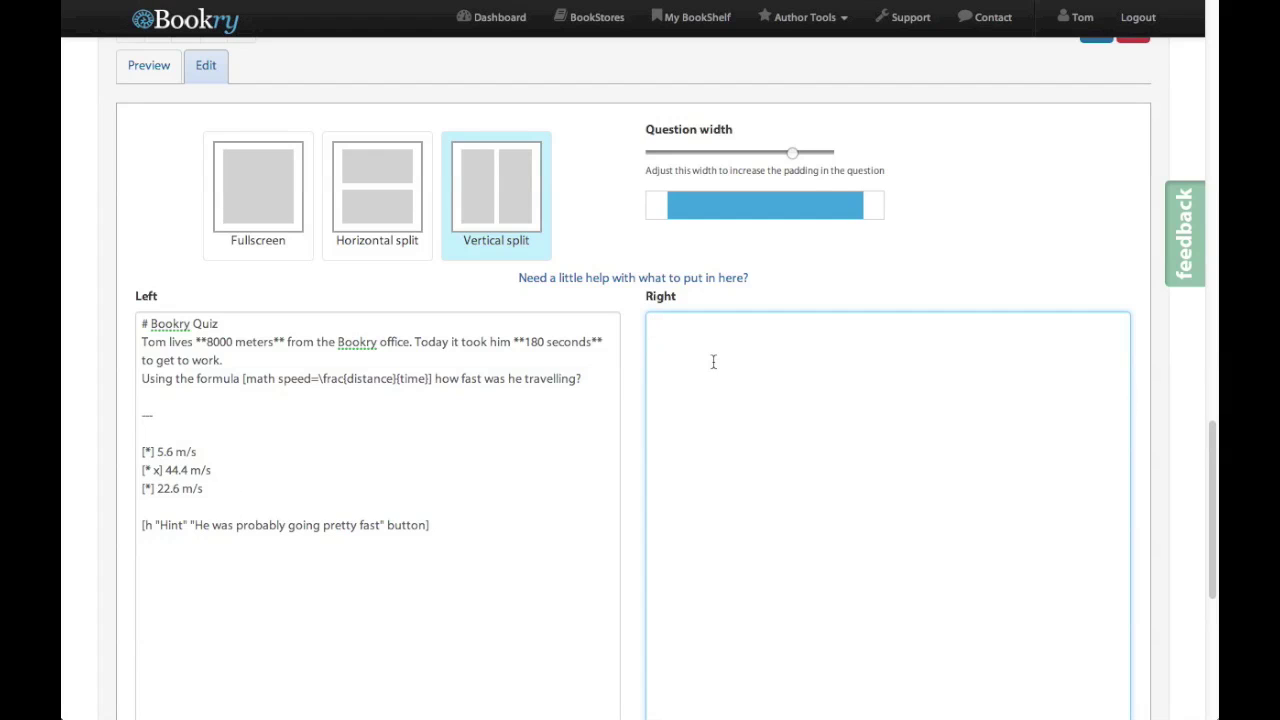
{"action": "type", "text": "[i"}
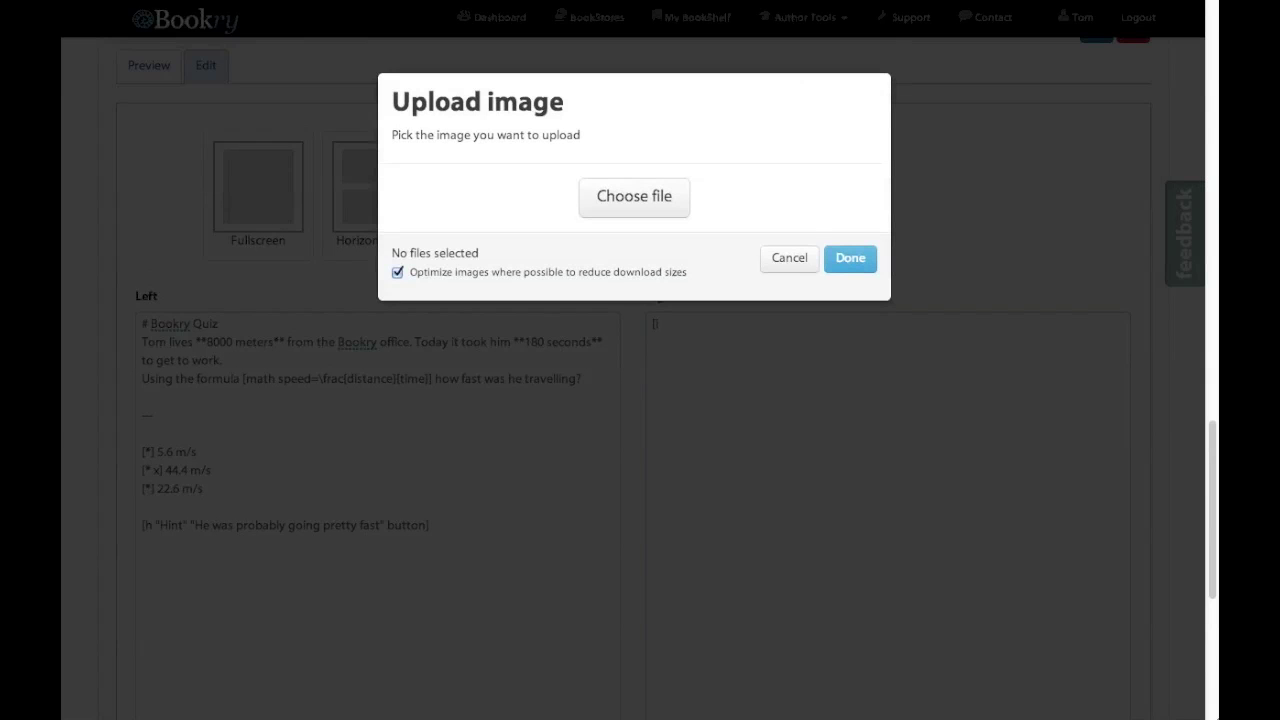
{"action": "left_click", "coordinate": [660, 196]}
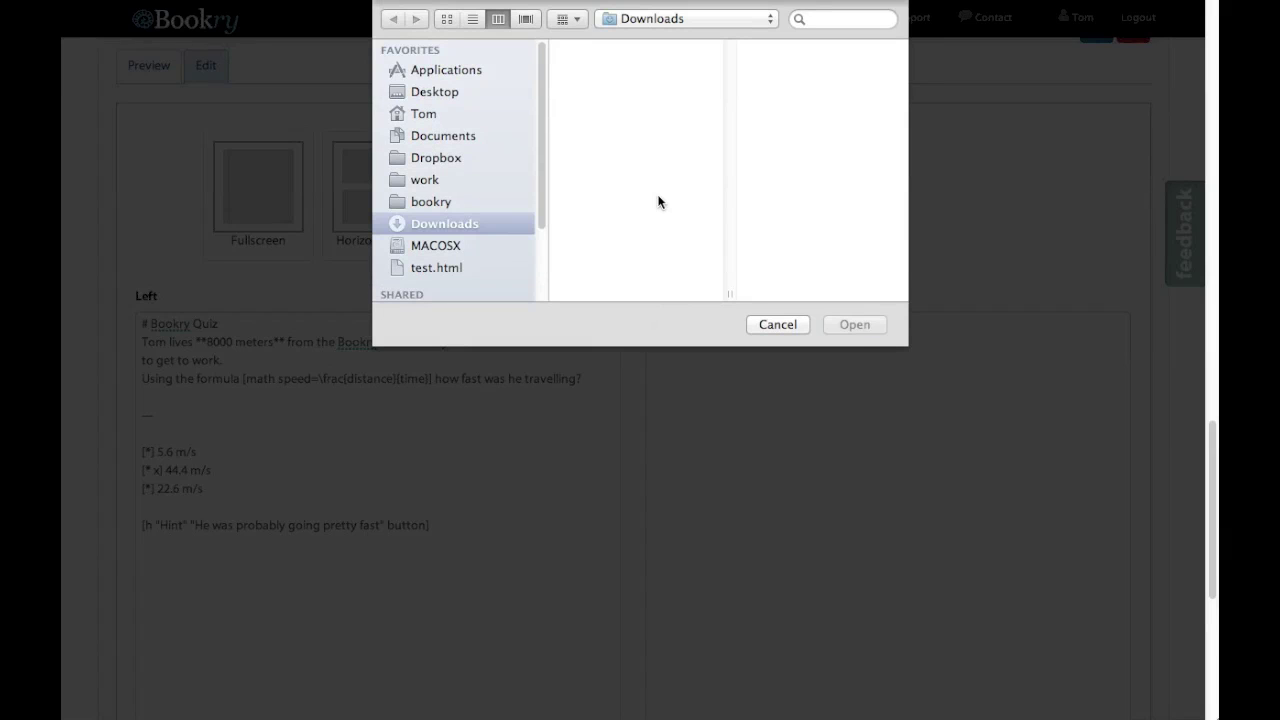
{"action": "left_click", "coordinate": [443, 96]}
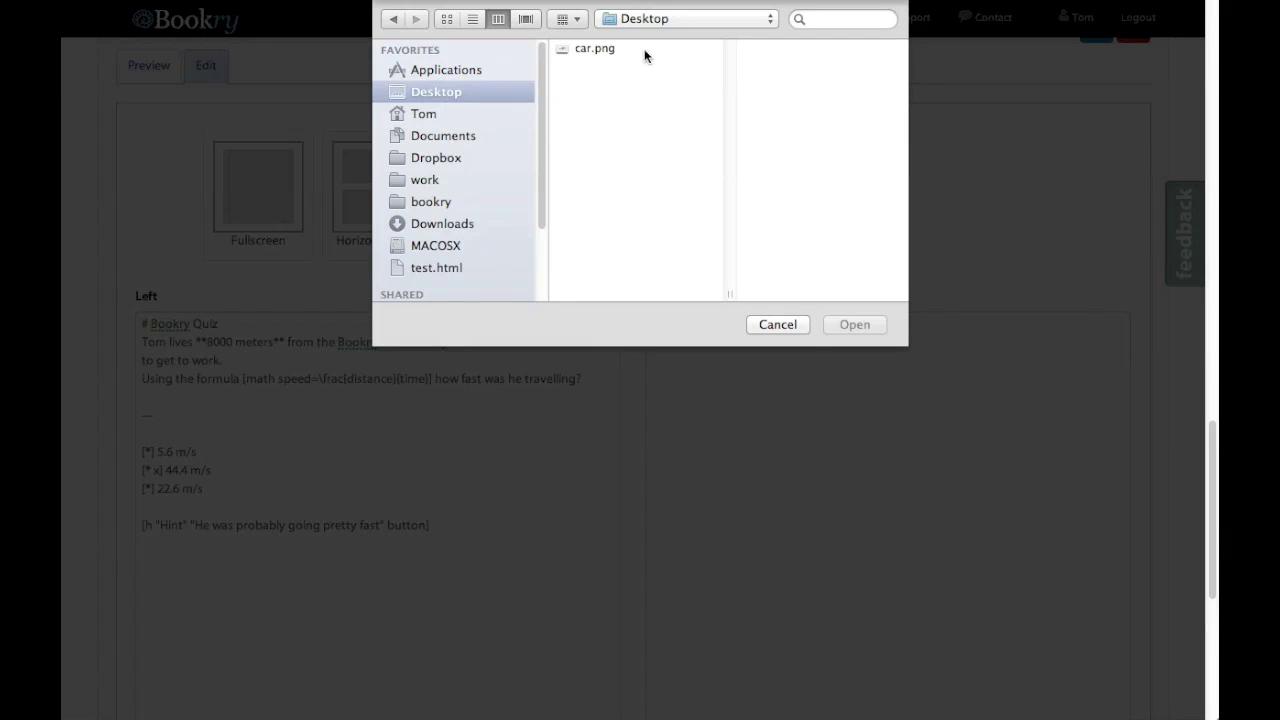
{"action": "left_click", "coordinate": [646, 50]}
{"action": "left_click", "coordinate": [845, 324]}
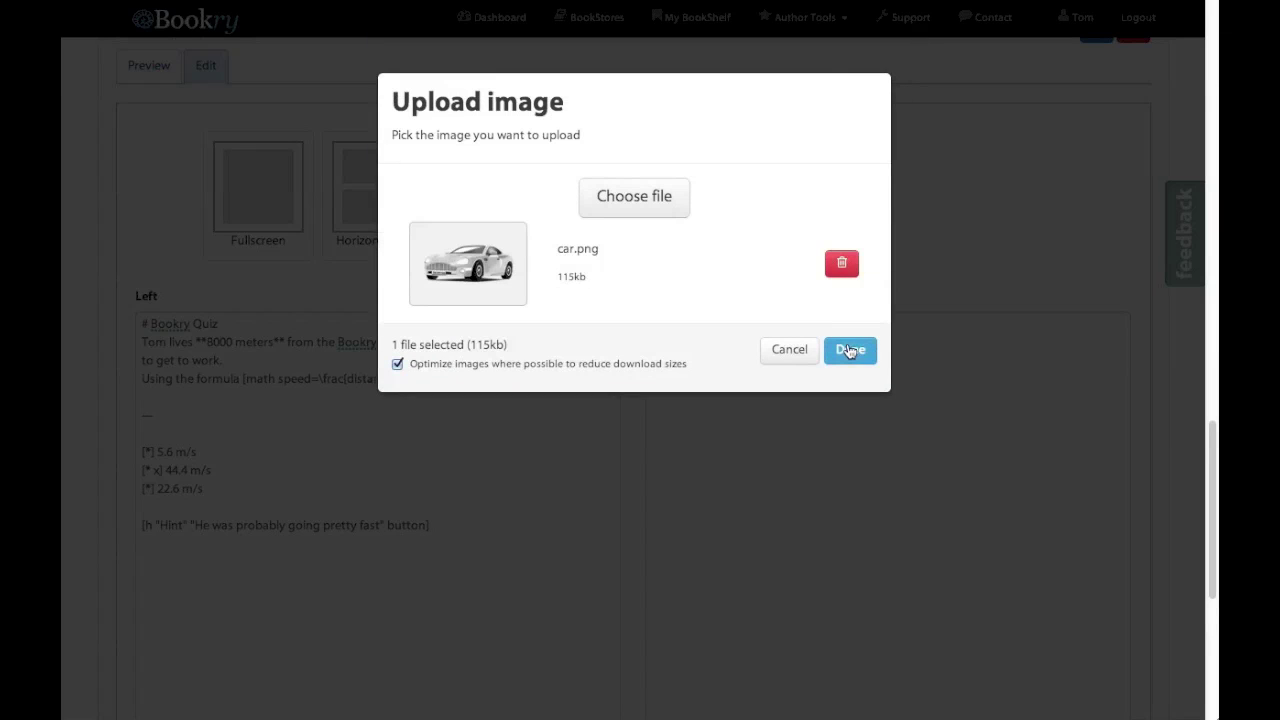
{"action": "left_click", "coordinate": [850, 352]}
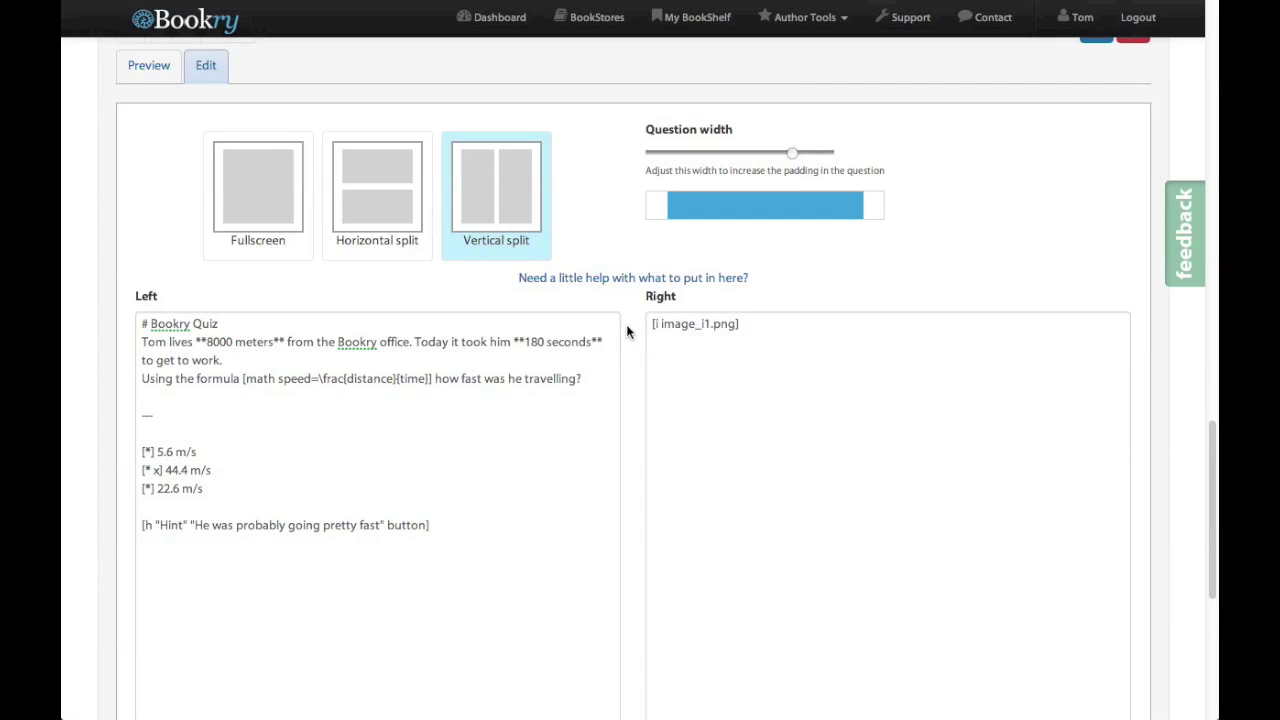
Step: Add "width100%" to the car image tag, write an italic caption beneath it about the owner's "super awesome car", and preview the page
{"action": "left_click_drag", "start_coordinate": [742, 325], "coordinate": [649, 323]}
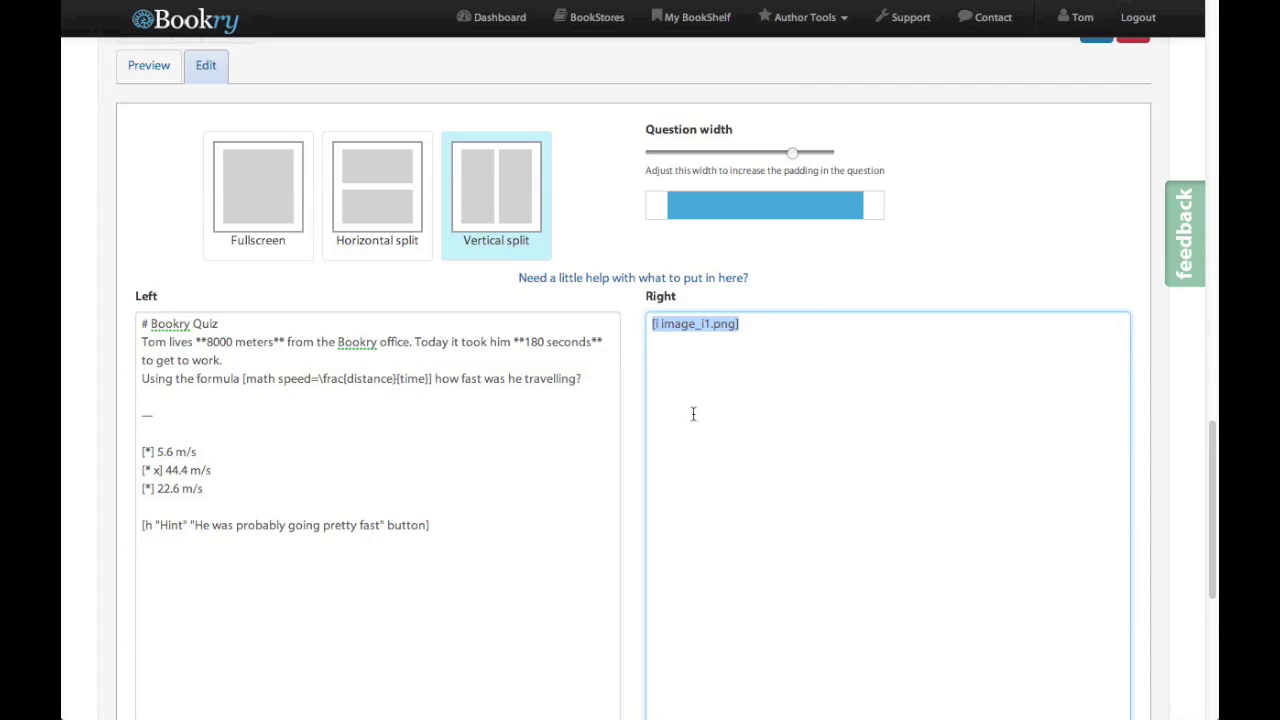
{"action": "left_click", "coordinate": [745, 345]}
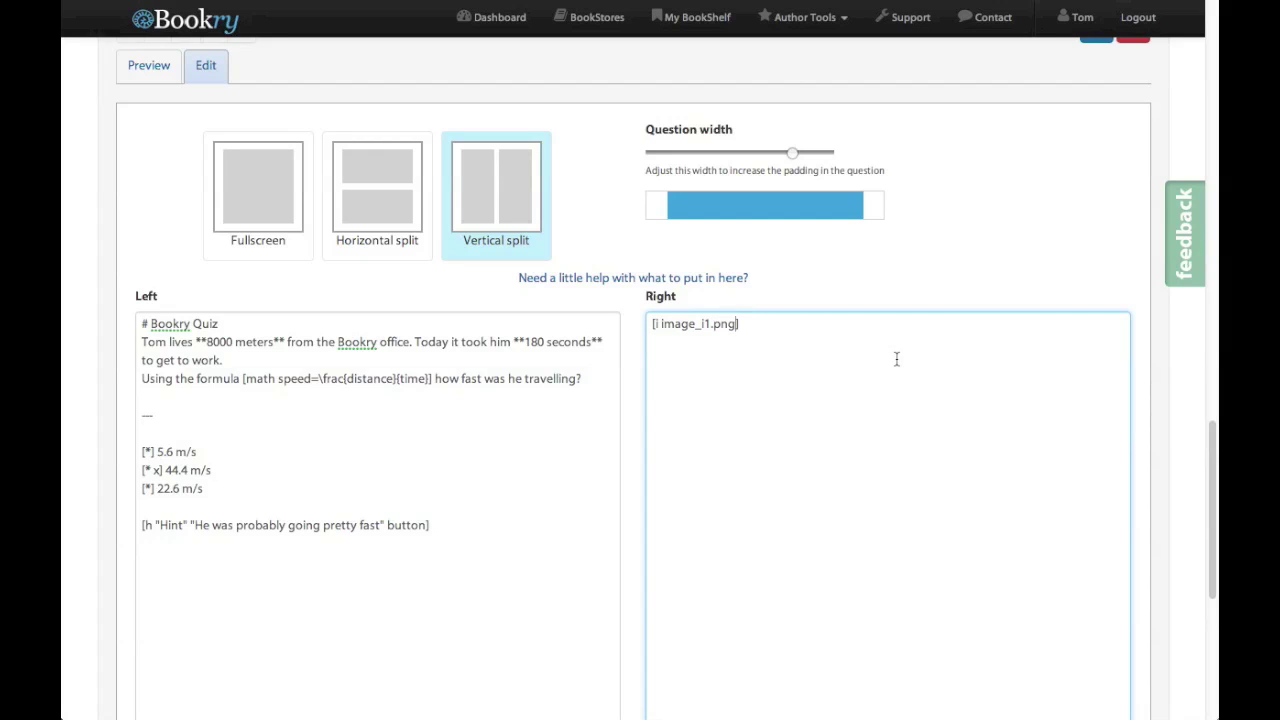
{"action": "type", "text": "width1"}
{"action": "type", "text": "00%"}
{"action": "type", "text": "*"}
{"action": "type", "text": "Toms super awesome car*"}
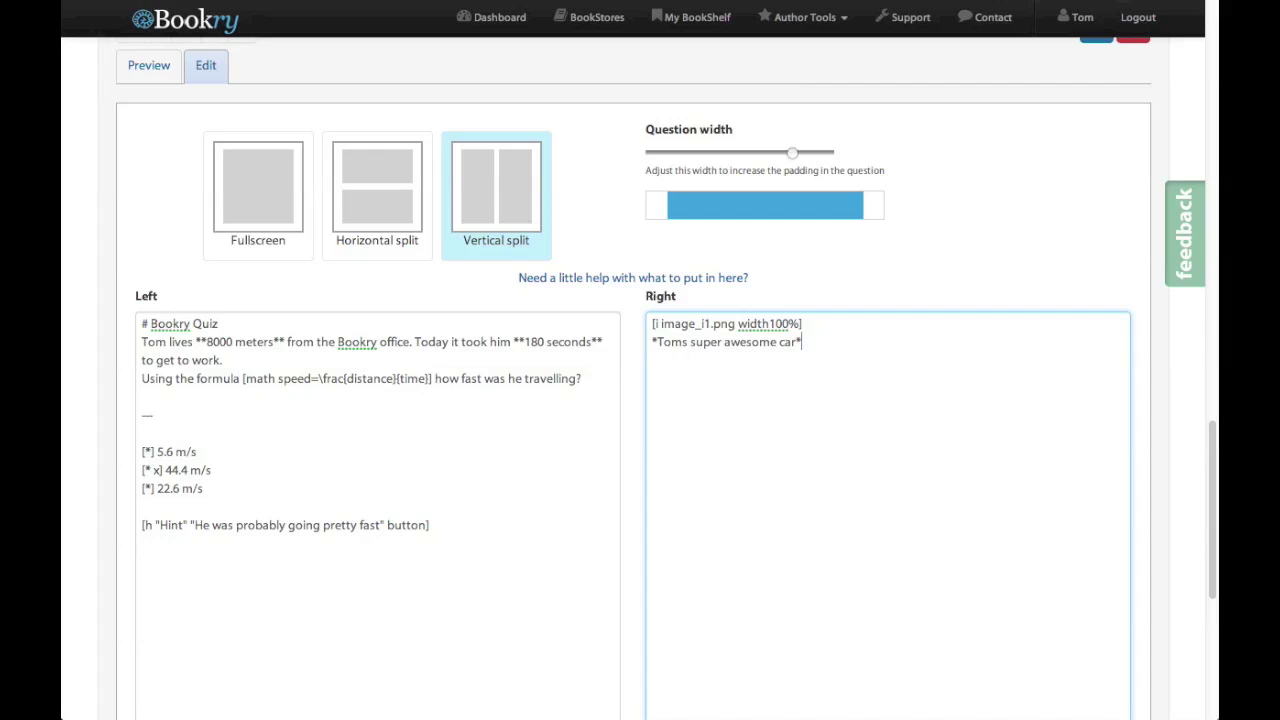
{"action": "left_click", "coordinate": [172, 66]}
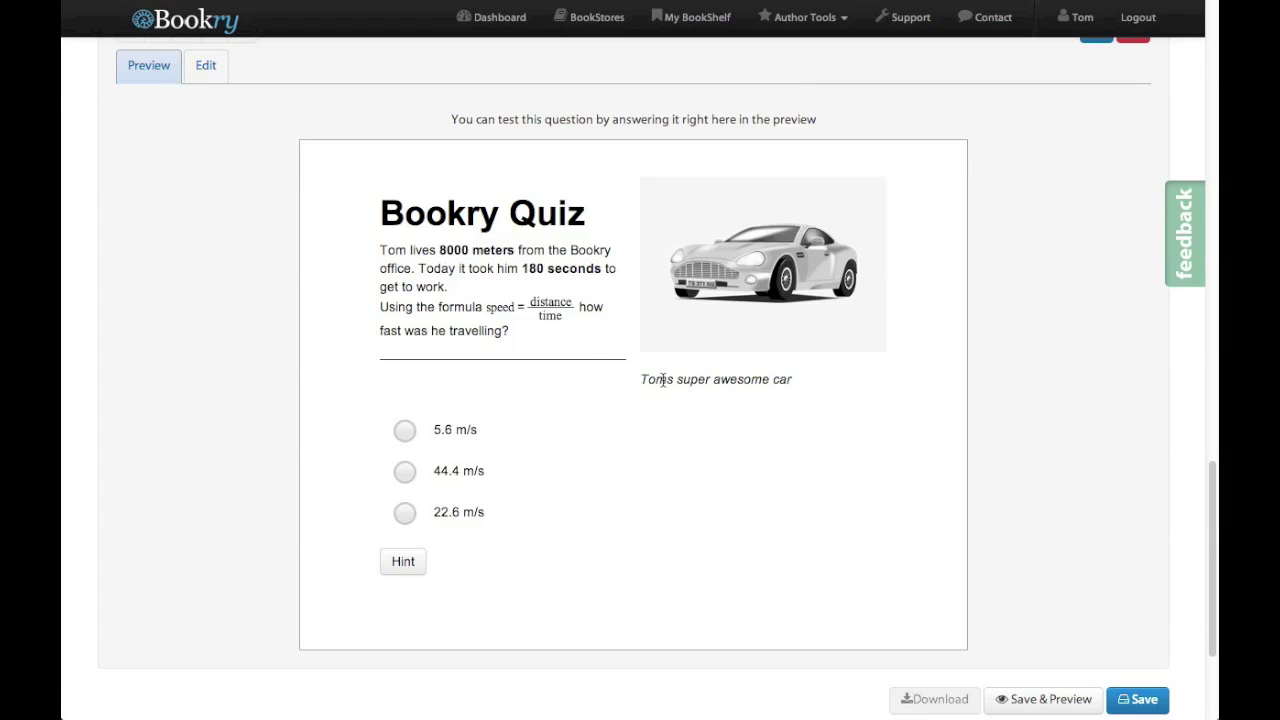
Step: Centre the car caption by wrapping it in <div style="text-align:center"> and </div> below a blank line, and preview the result
{"action": "left_click", "coordinate": [199, 70]}
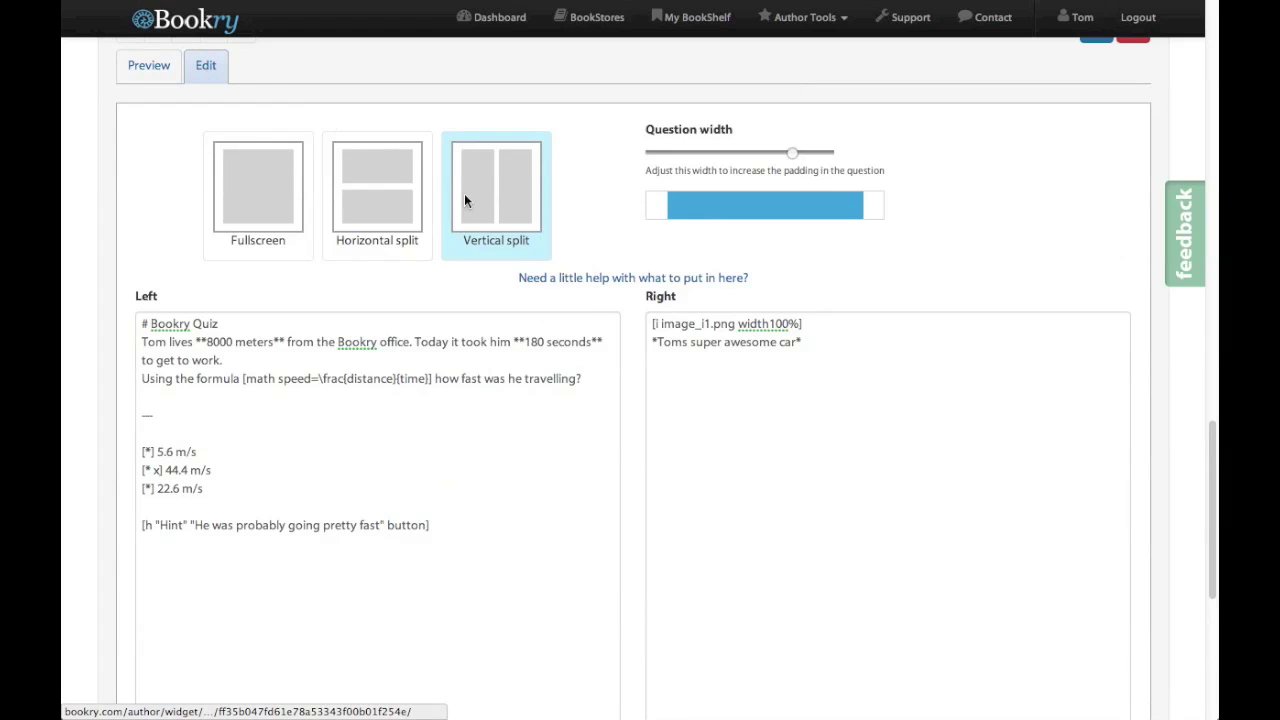
{"action": "left_click", "coordinate": [812, 323]}
{"action": "key", "text": "Return"}
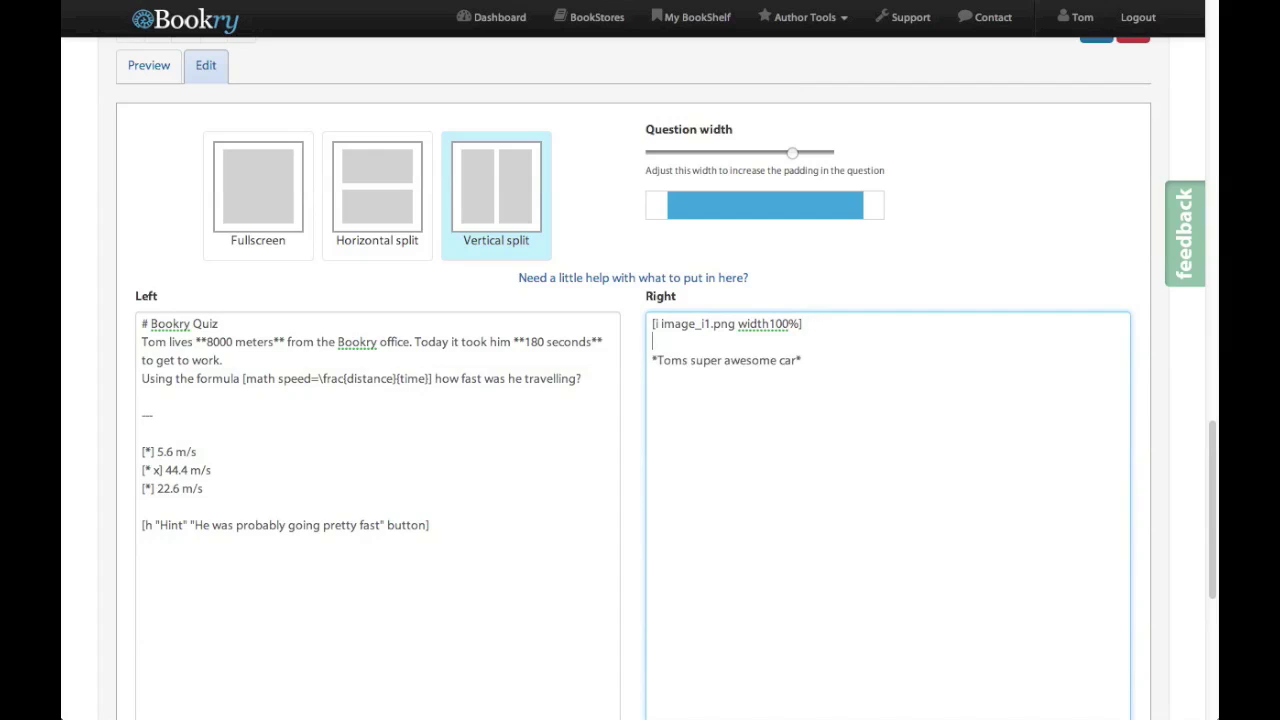
{"action": "key", "text": "Return"}
{"action": "type", "text": "<"}
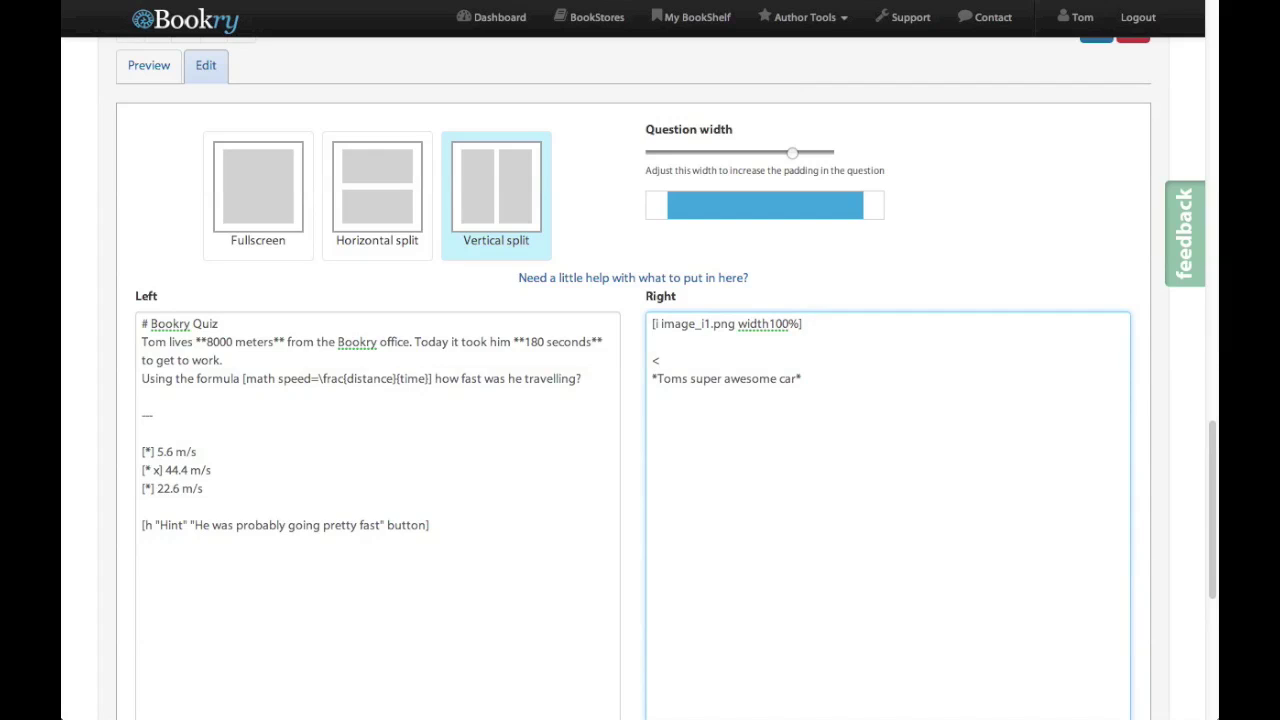
{"action": "type", "text": "div style=\"text-align:center\""}
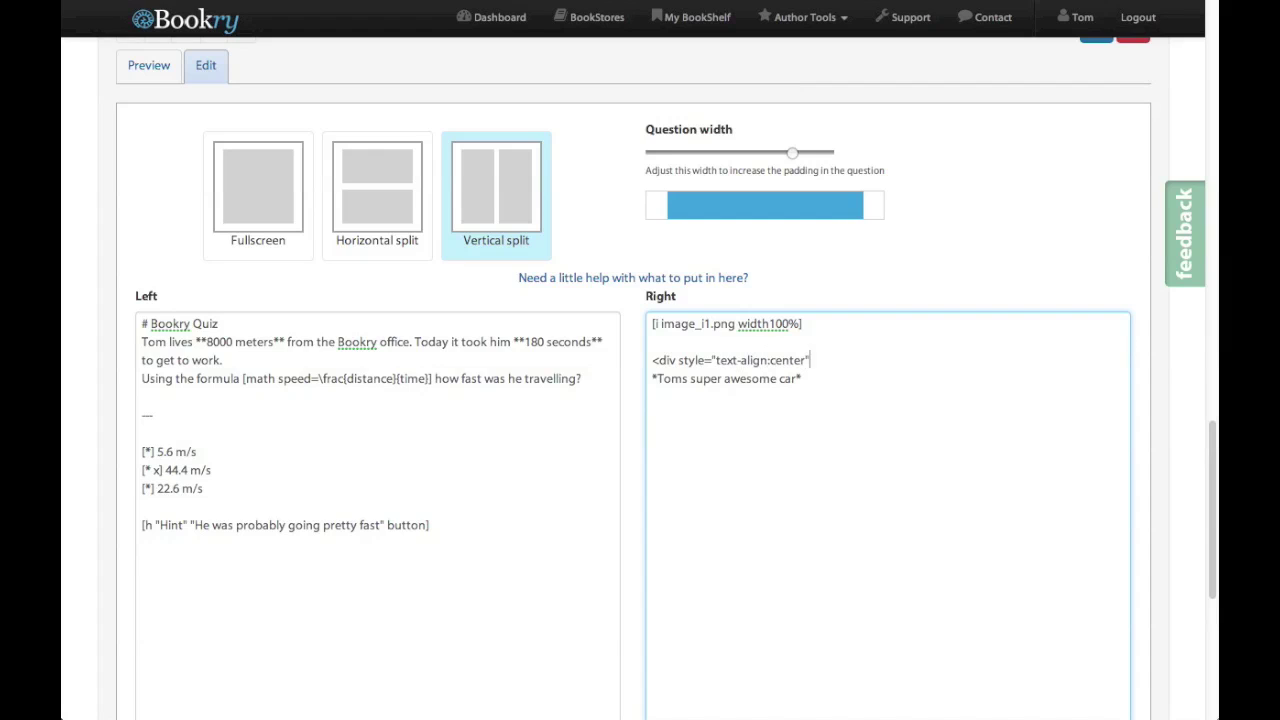
{"action": "type", "text": "> *Toms super awesome car* "}
{"action": "type", "text": "</div>"}
{"action": "left_click", "coordinate": [157, 65]}
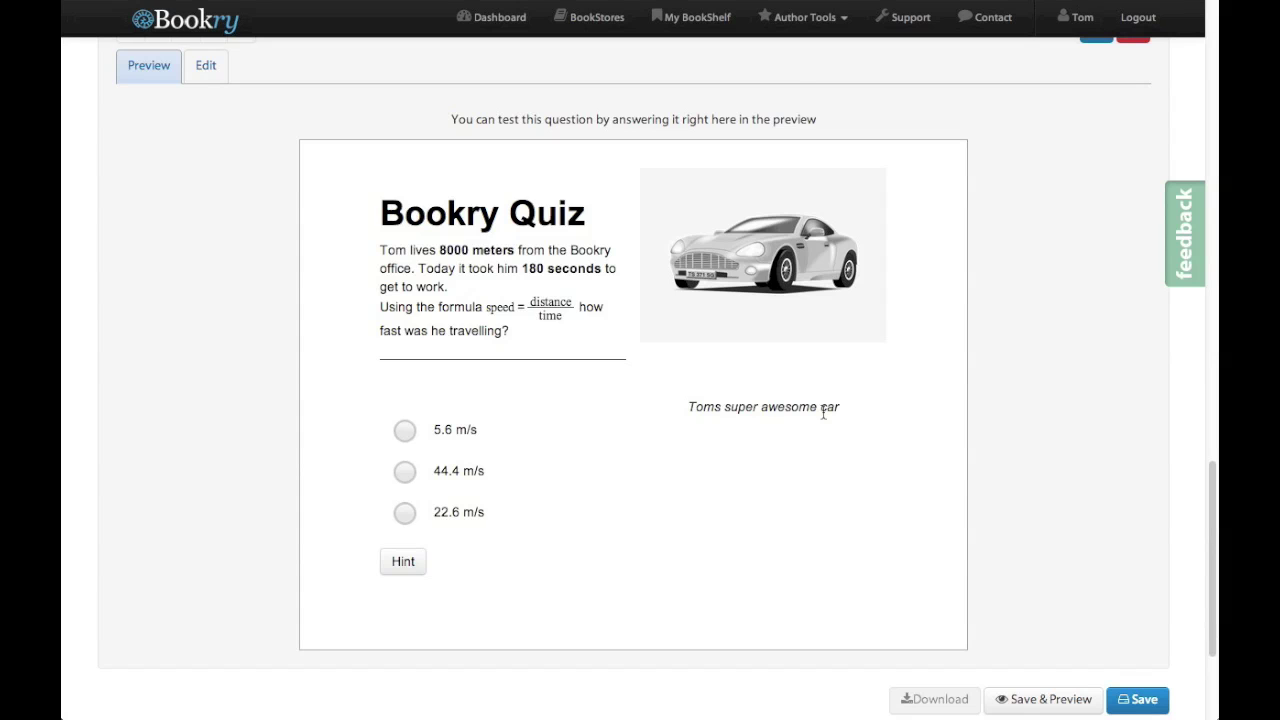
Step: Add a new "Fill in the blanks" page to the quiz
{"action": "scroll", "coordinate": [890, 385], "scroll_direction": "up", "scroll_amount": 1}
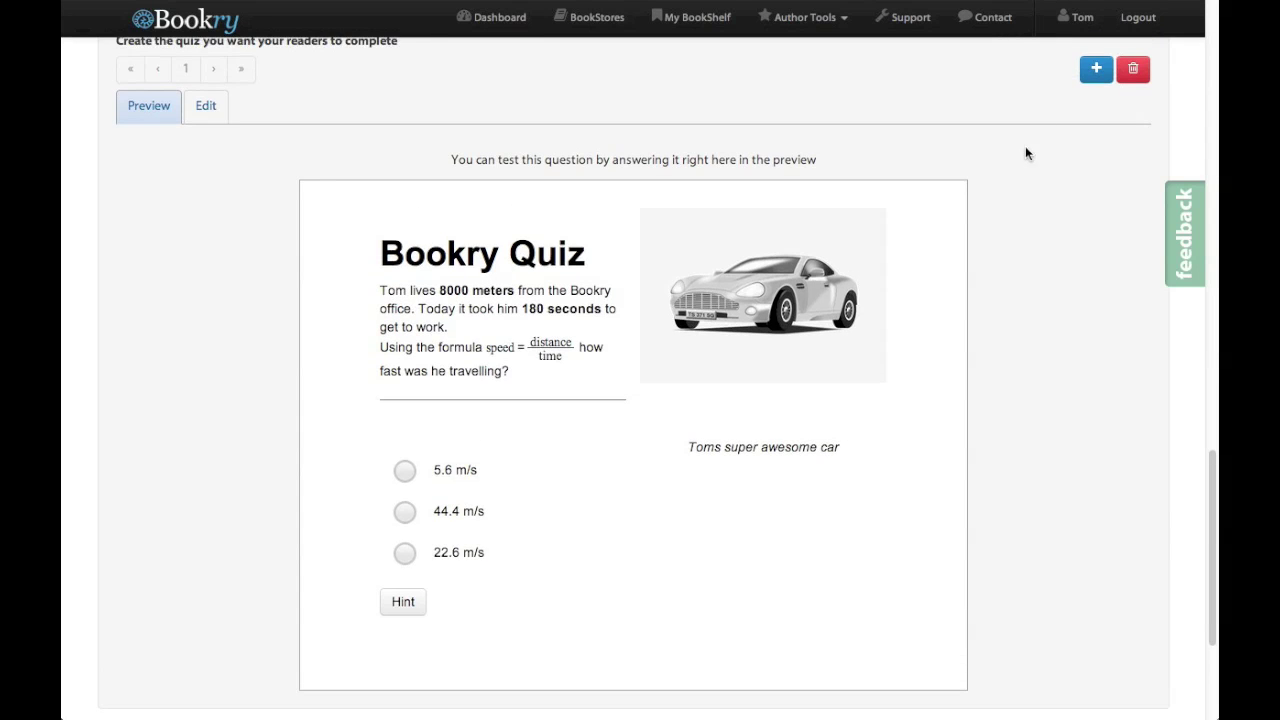
{"action": "left_click", "coordinate": [1096, 69]}
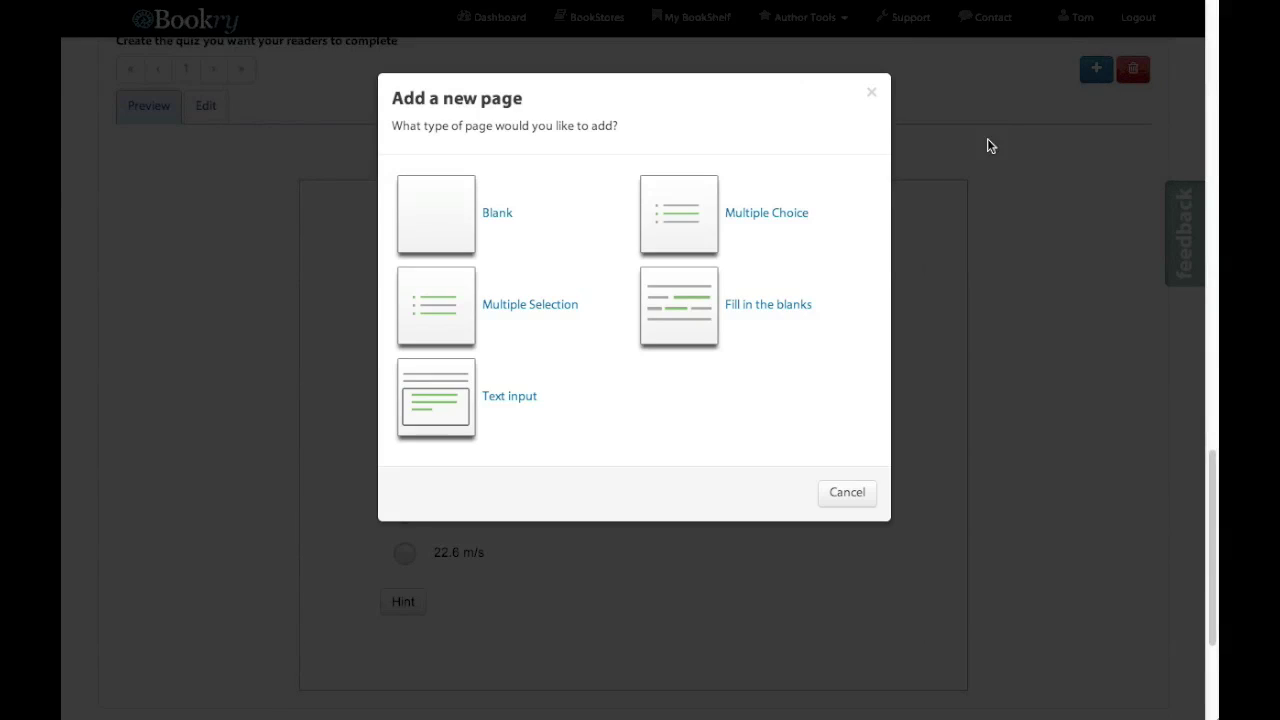
{"action": "left_click", "coordinate": [741, 305]}
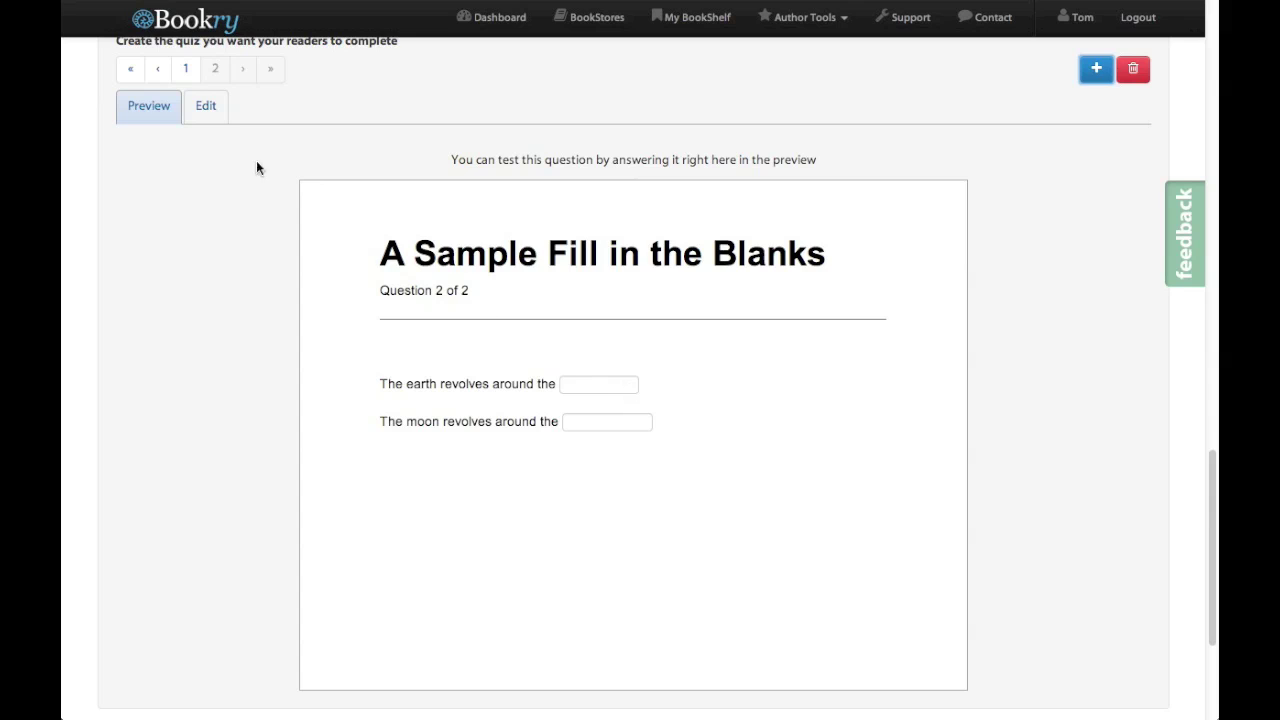
Step: Examine the sample fill-in-the-blanks markup and its preview, and return to the first quiz page
{"action": "left_click", "coordinate": [188, 107]}
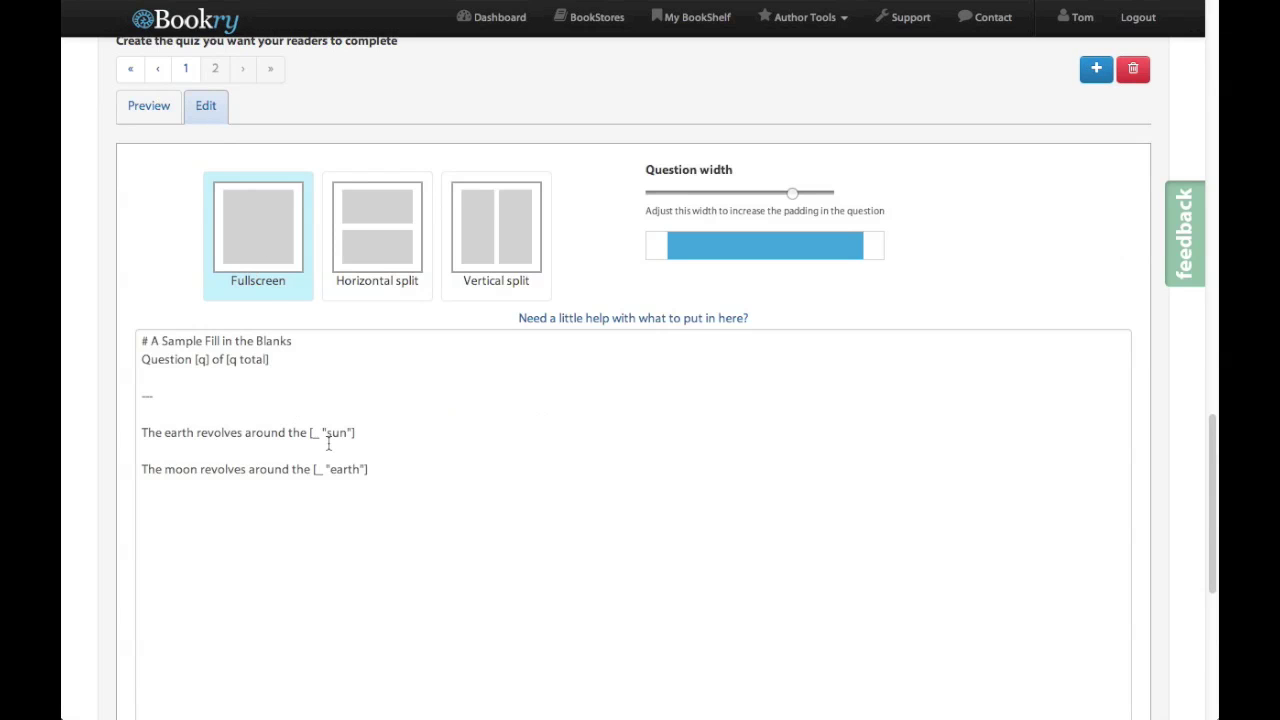
{"action": "left_click", "coordinate": [364, 447]}
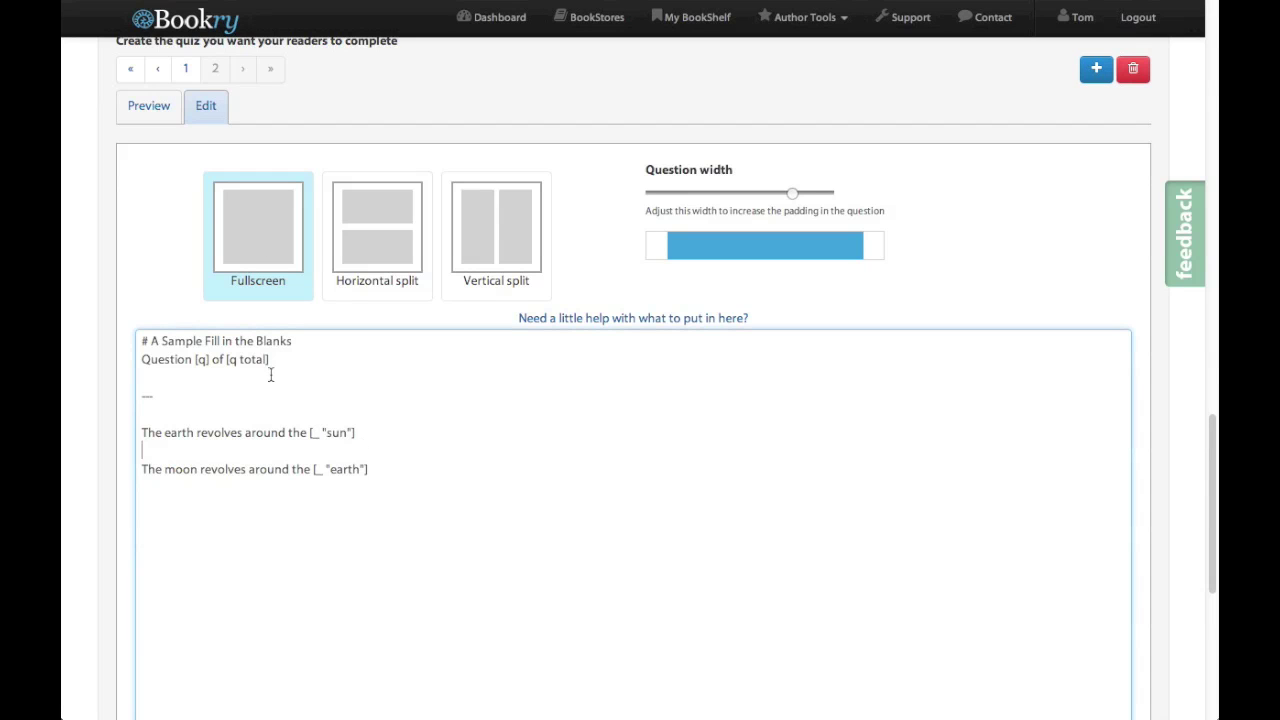
{"action": "left_click", "coordinate": [140, 106]}
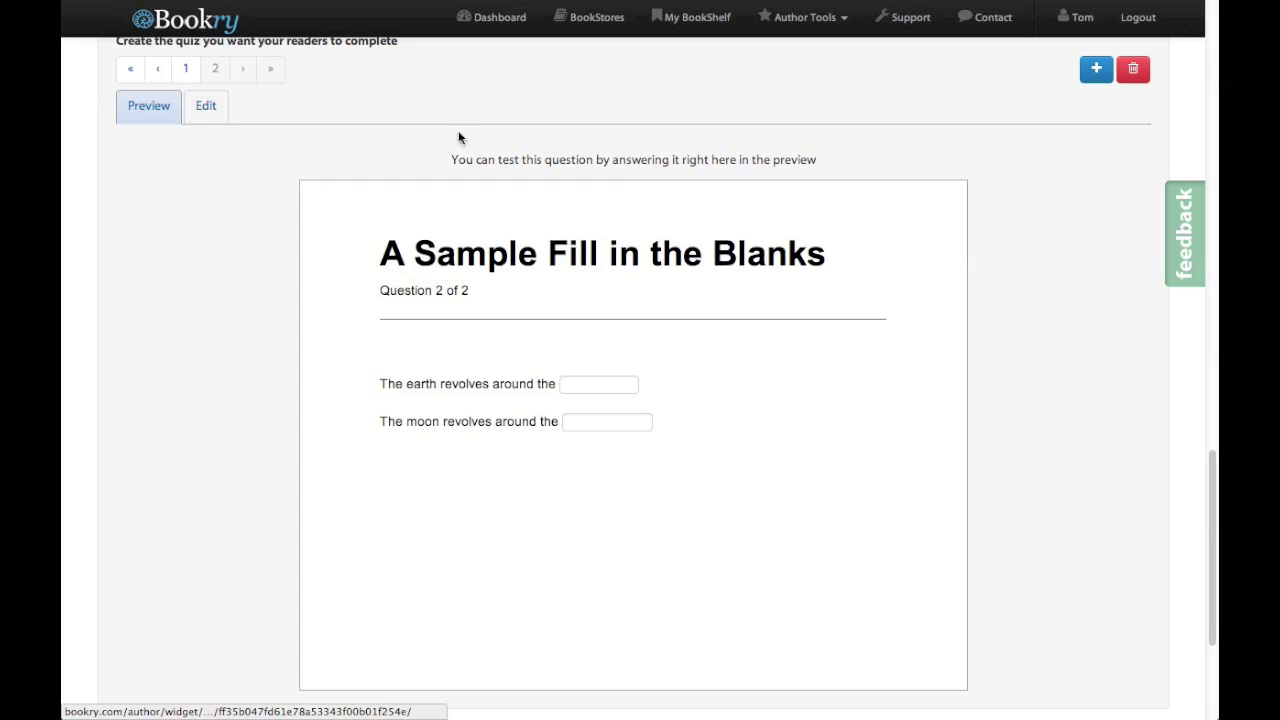
{"action": "left_click", "coordinate": [159, 70]}
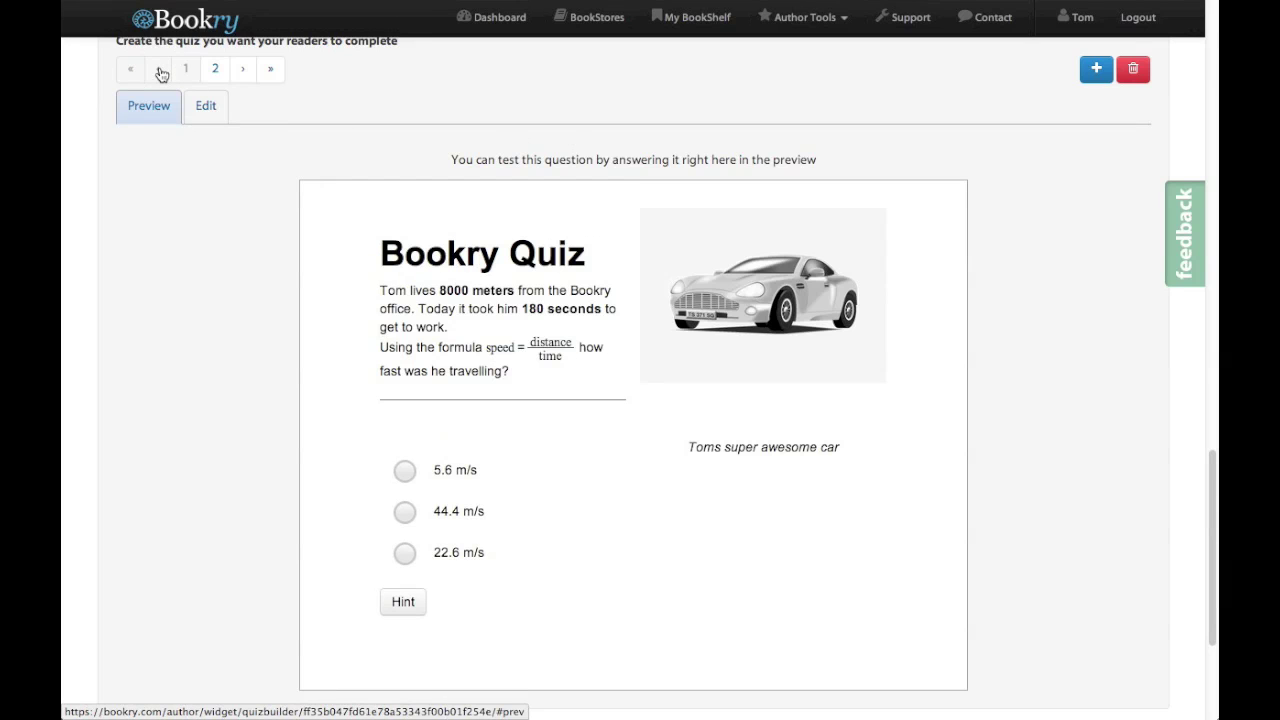